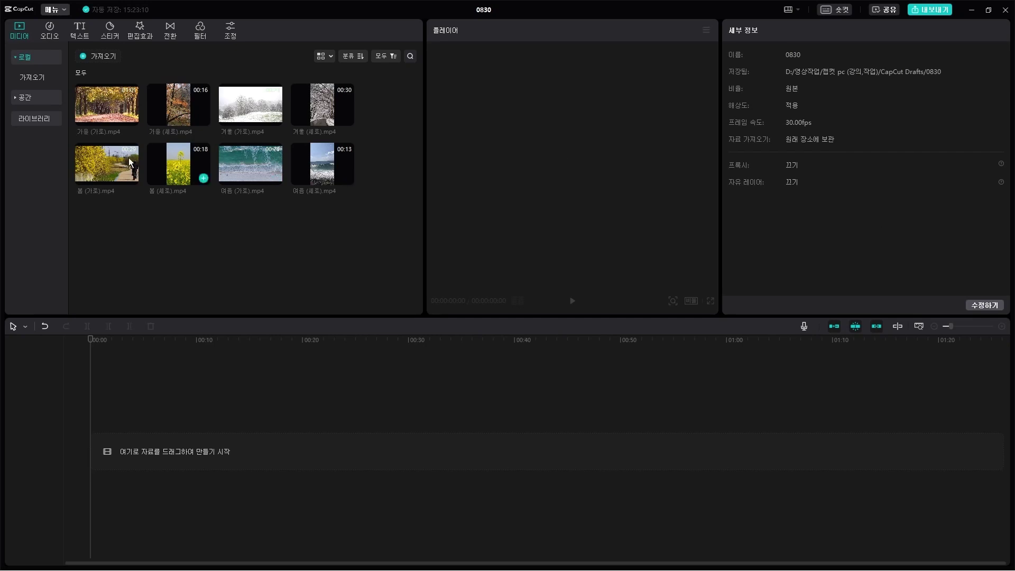
- Place 봄 (가로).mp4 at the start of the main track and stack 여름 (가로).mp4 on a track above it
drag(97, 157, 88, 452)
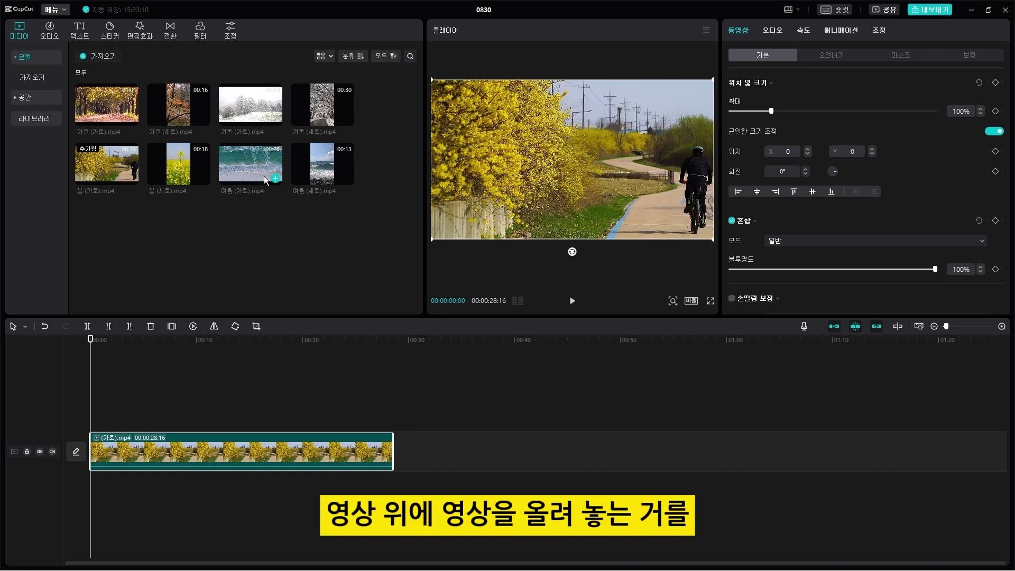
drag(266, 179, 94, 413)
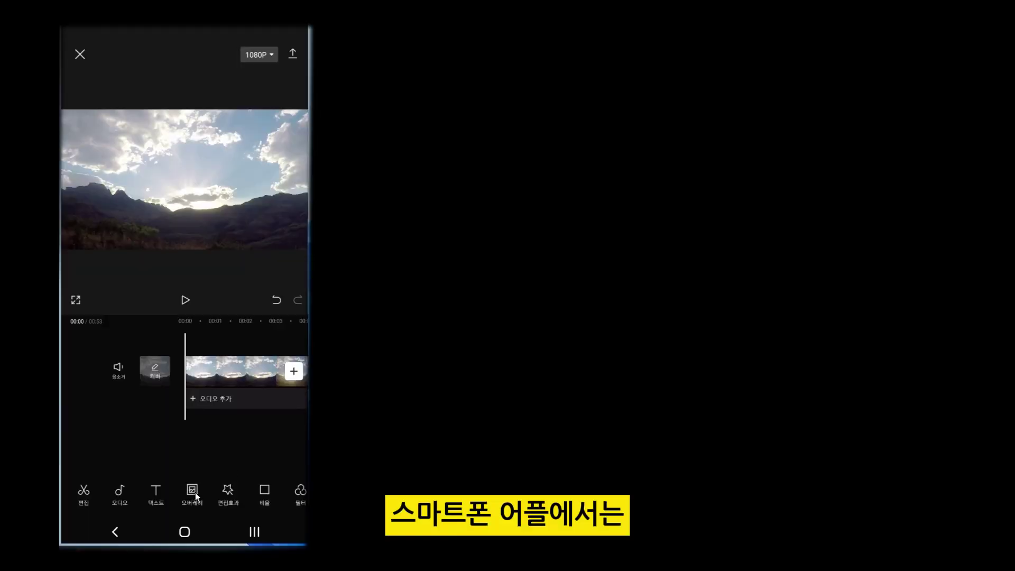
- In the CapCut phone app, add the waterfall video as a picture-in-picture overlay on the mountain clip
click(195, 493)
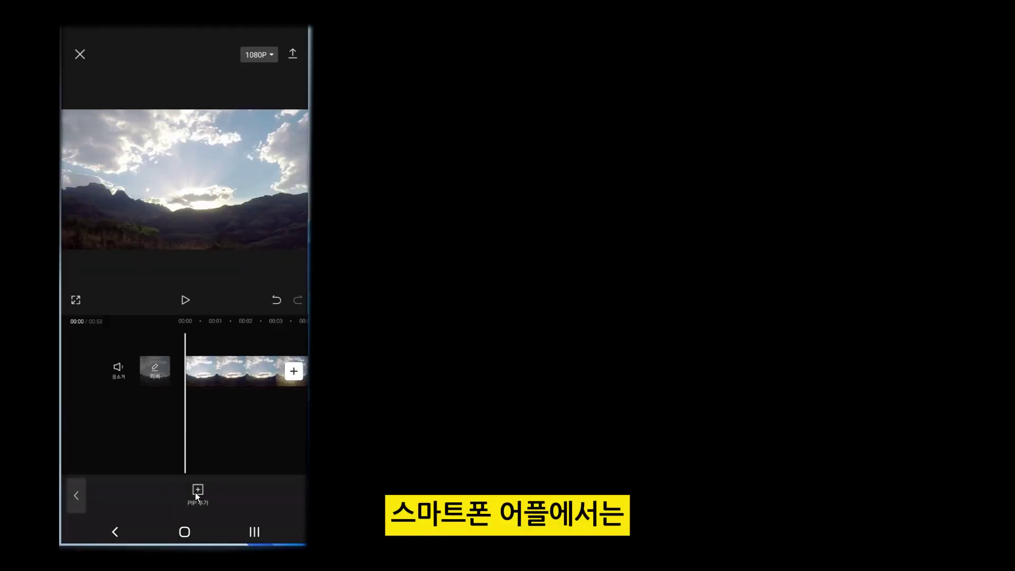
click(202, 493)
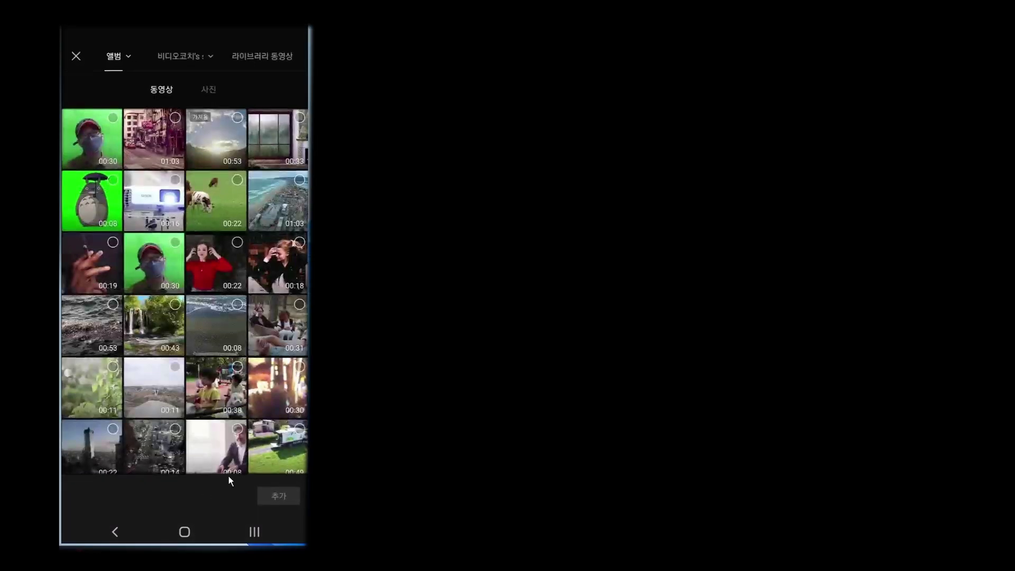
click(232, 470)
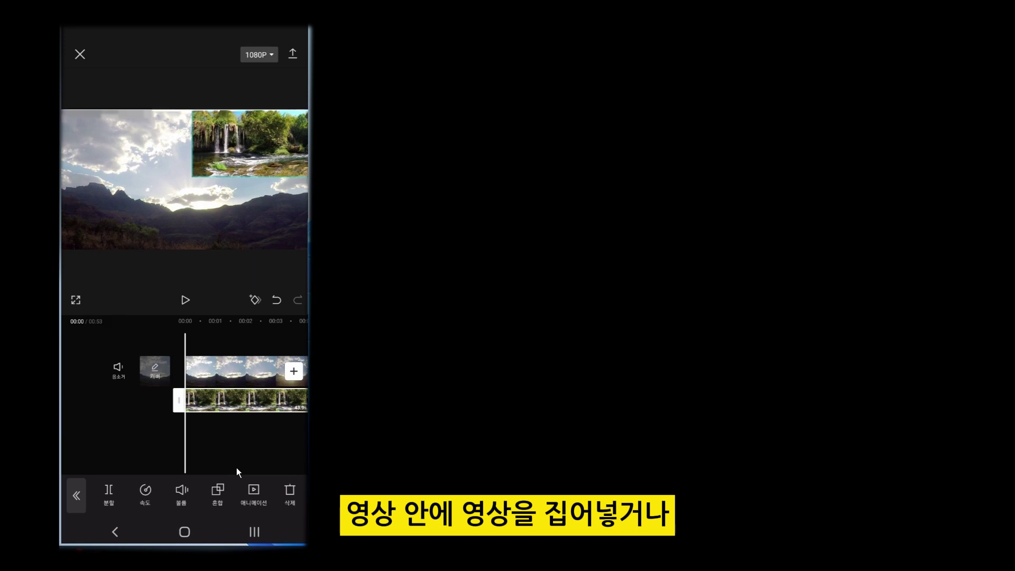
key(space)
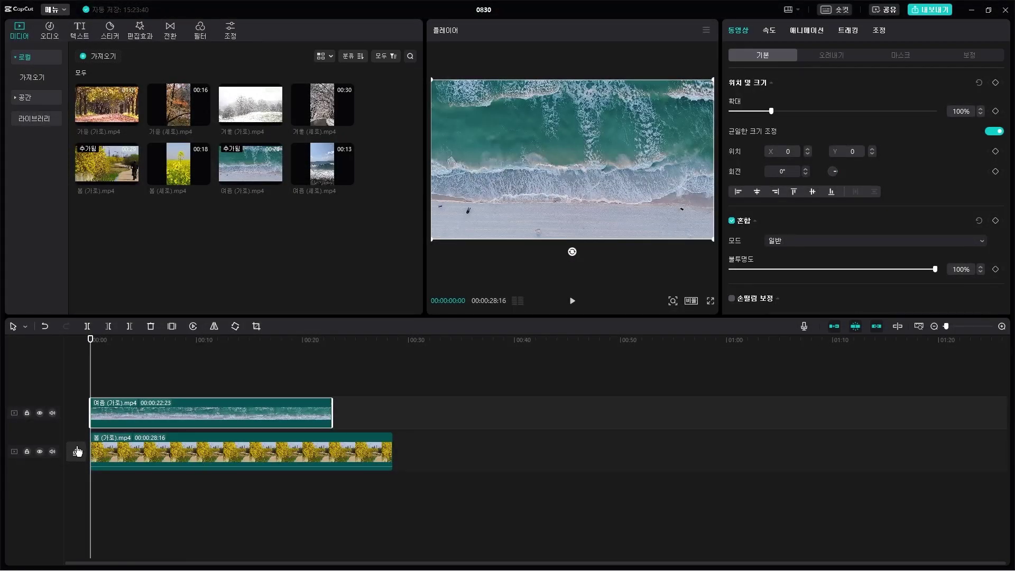
- In the desktop project, stack 가을 (가로).mp4 and 겨울 (가로).mp4 on new tracks above the summer clip, starting at 00:00
click(157, 461)
click(314, 414)
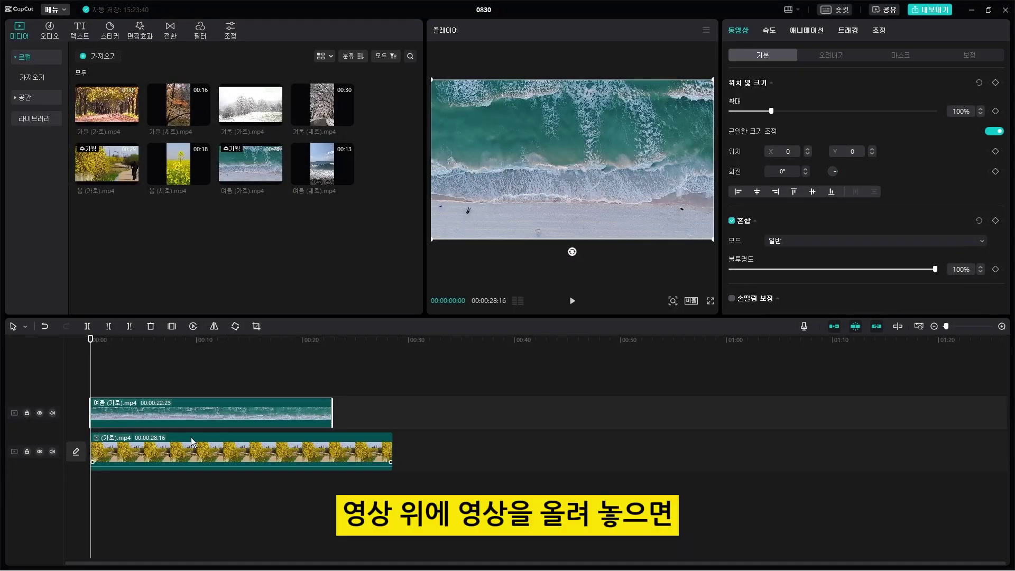
drag(115, 111, 92, 377)
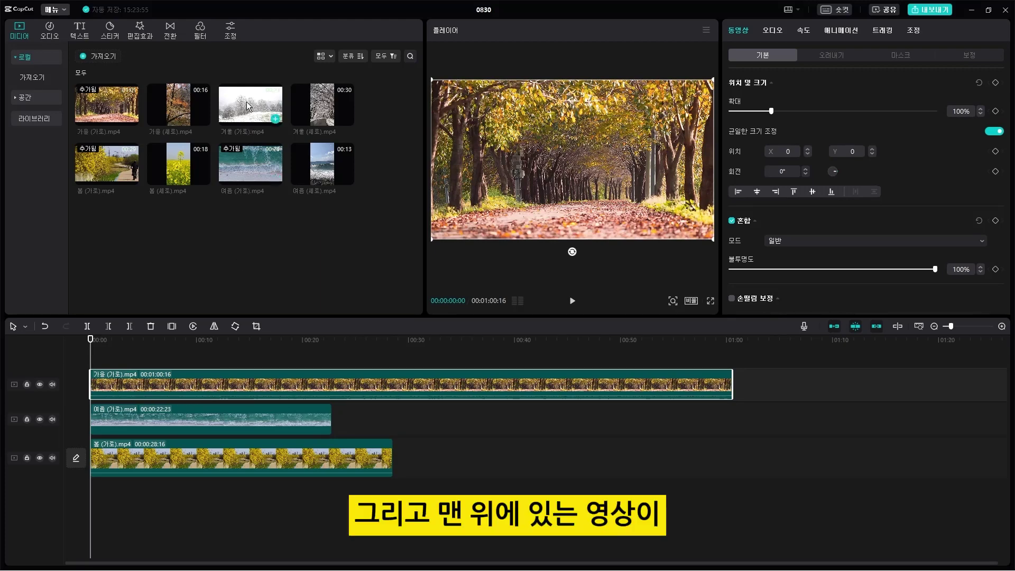
drag(246, 106, 93, 353)
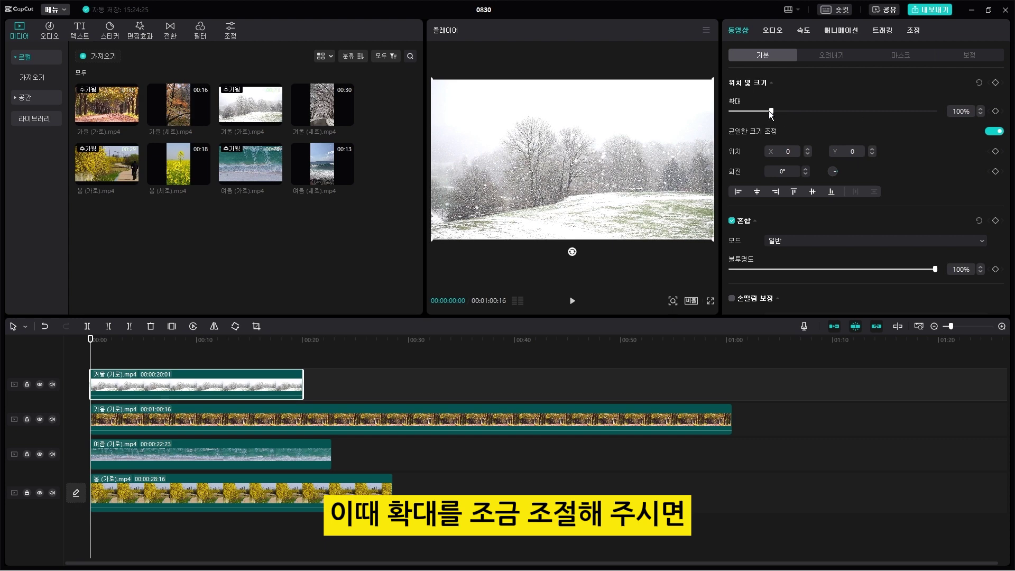
- Scale the winter clip to 69%, then size it non-uniformly to 68% width and 78% height and restore uniform scaling
mouse_move(771, 112)
mouse_down()
mouse_move(747, 121)
mouse_move(880, 112)
mouse_move(758, 112)
mouse_up()
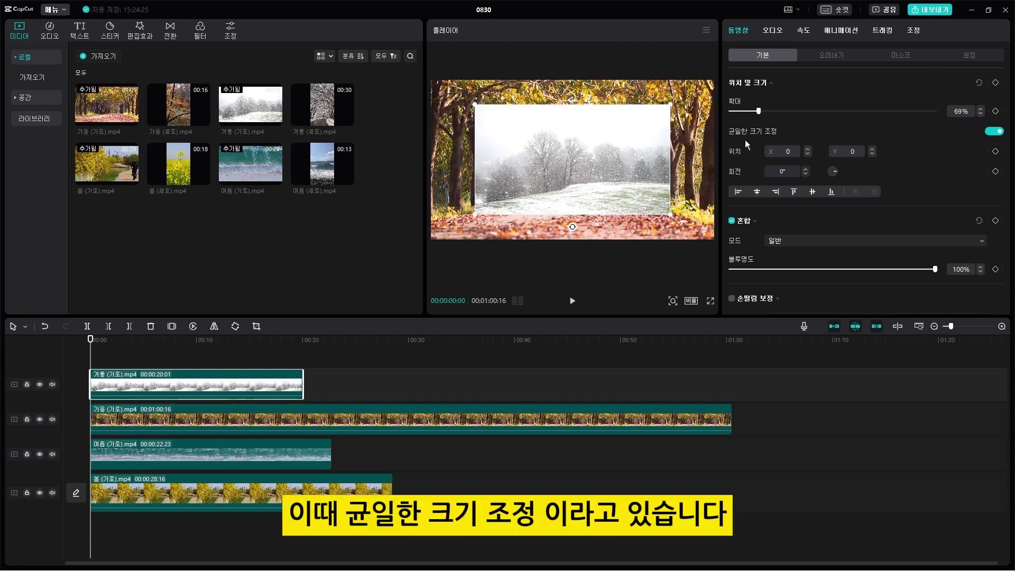
click(994, 132)
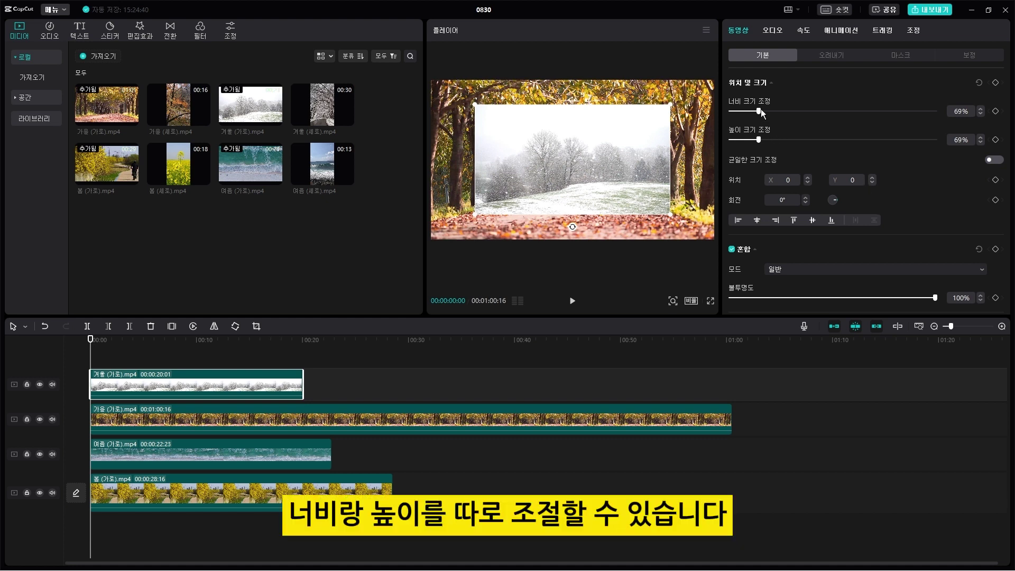
drag(760, 110, 763, 139)
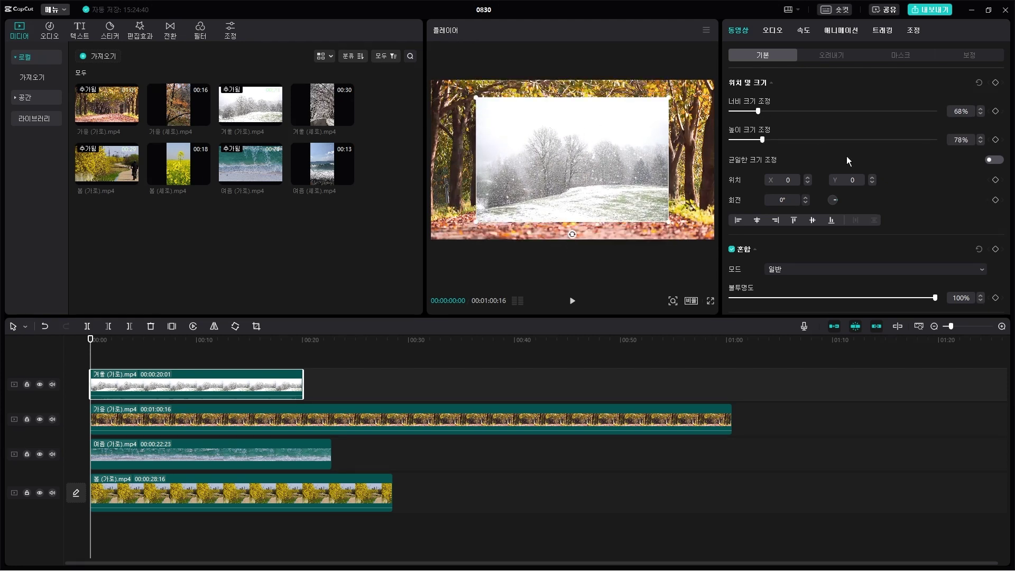
click(994, 160)
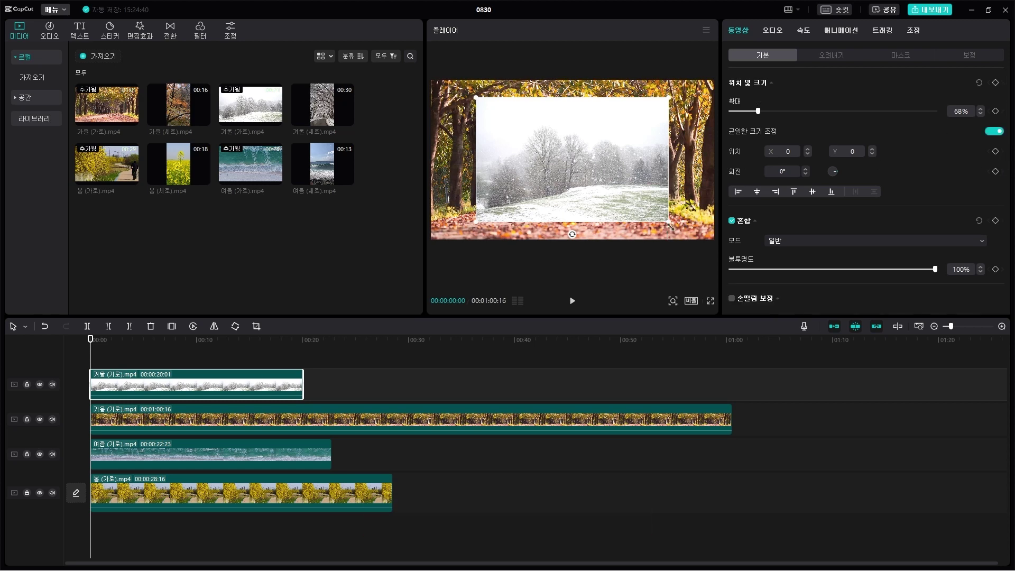
- Undo the winter clip's non-uniform sizing and shrink it proportionally to 46%
drag(668, 221, 709, 177)
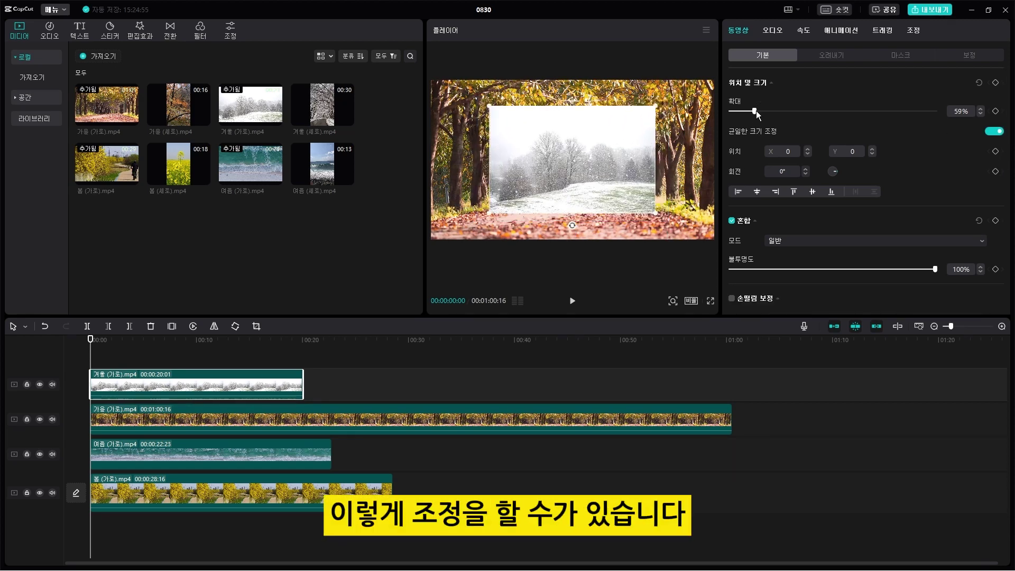
mouse_move(757, 111)
mouse_down()
mouse_move(810, 111)
mouse_move(751, 112)
mouse_up()
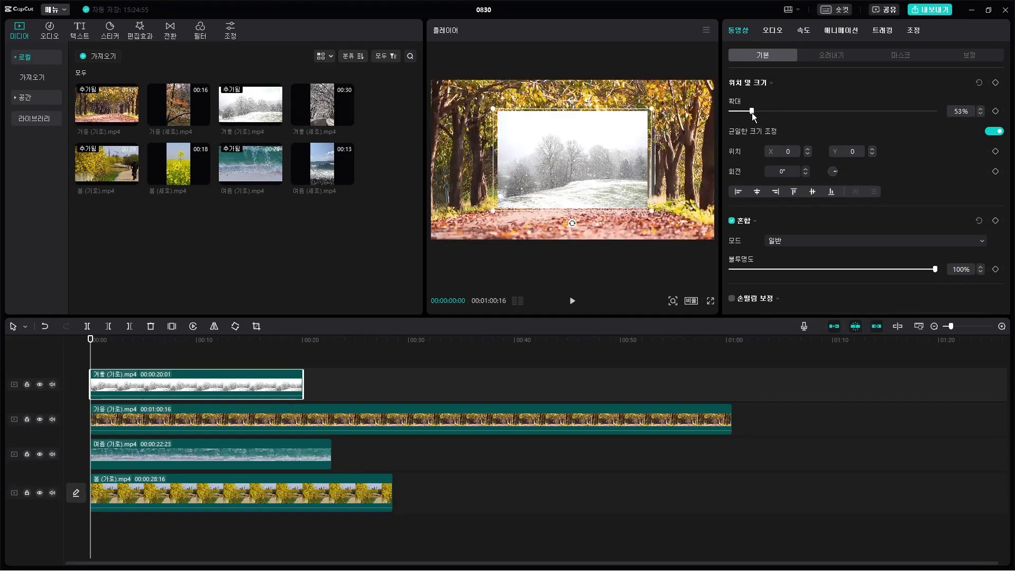
key(ctrl+z)
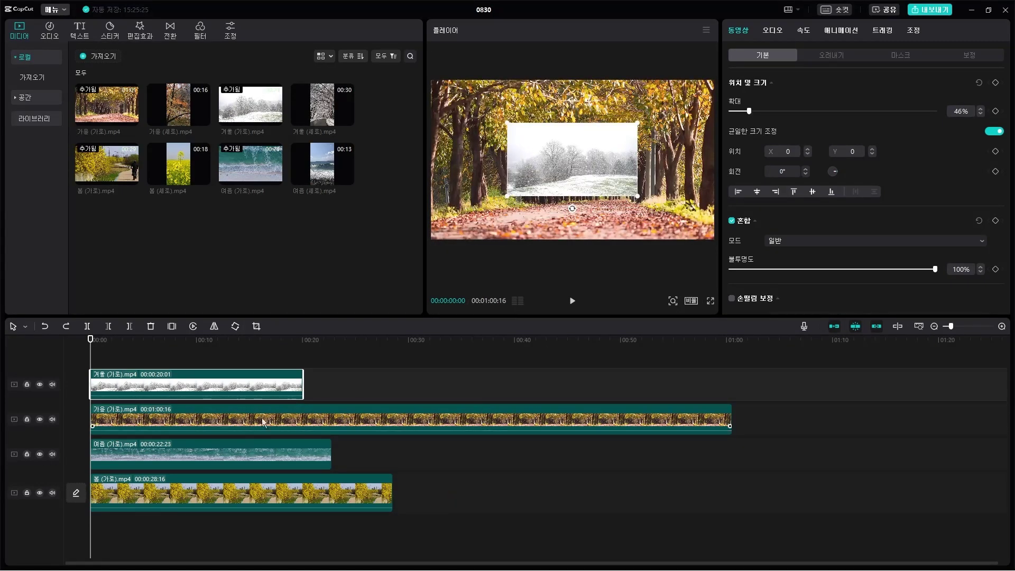
- Shrink the autumn clip to 55% in the frame's lower-left corner and move the winter clip to the lower-right corner
click(338, 419)
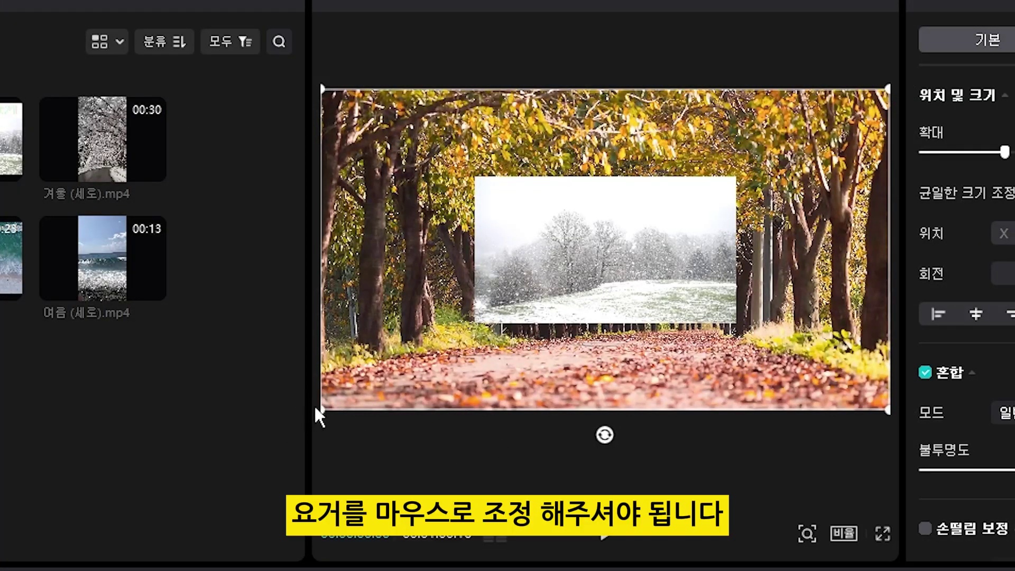
drag(328, 416, 515, 299)
drag(469, 323, 325, 243)
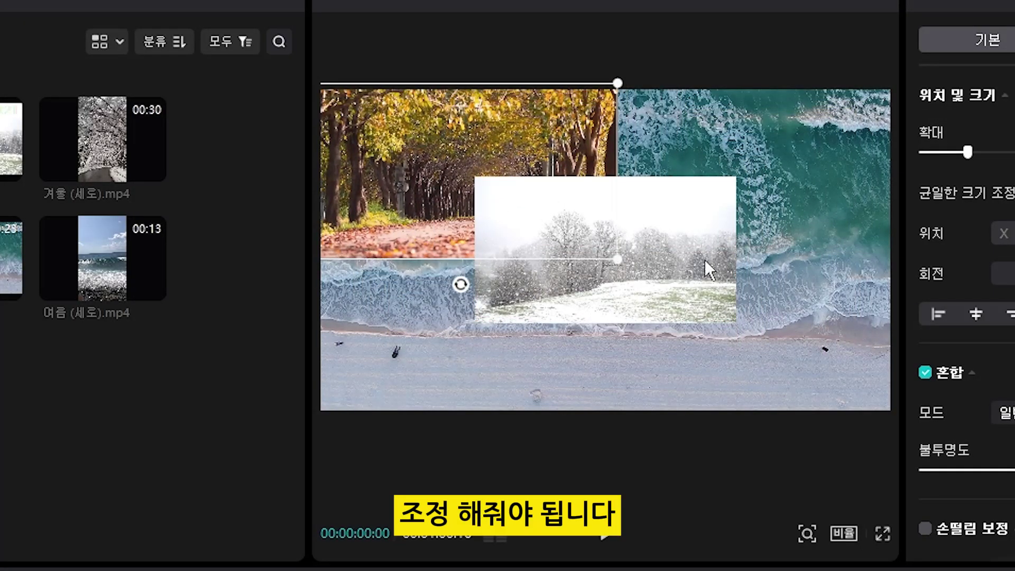
drag(705, 259, 850, 346)
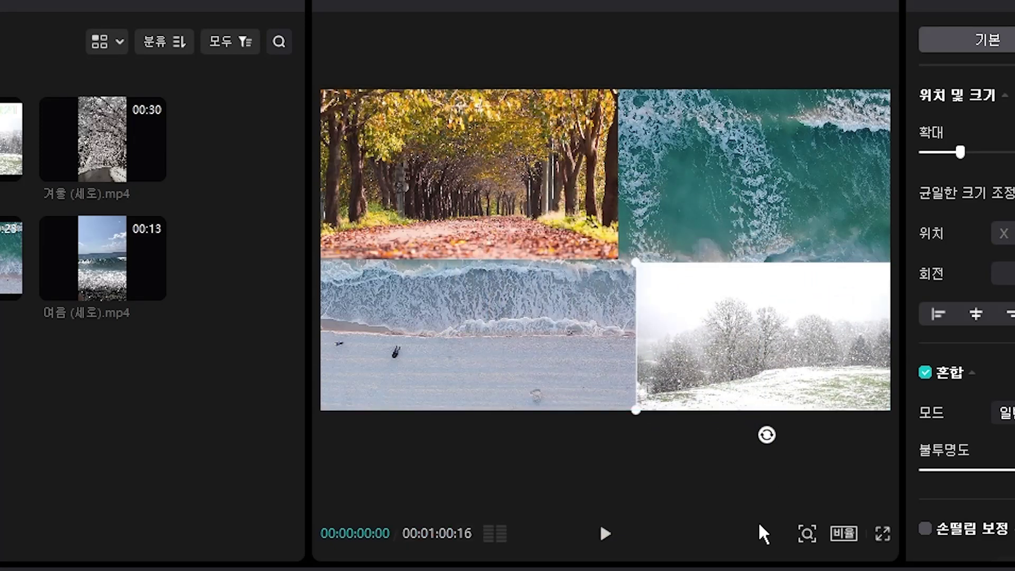
drag(536, 138, 555, 293)
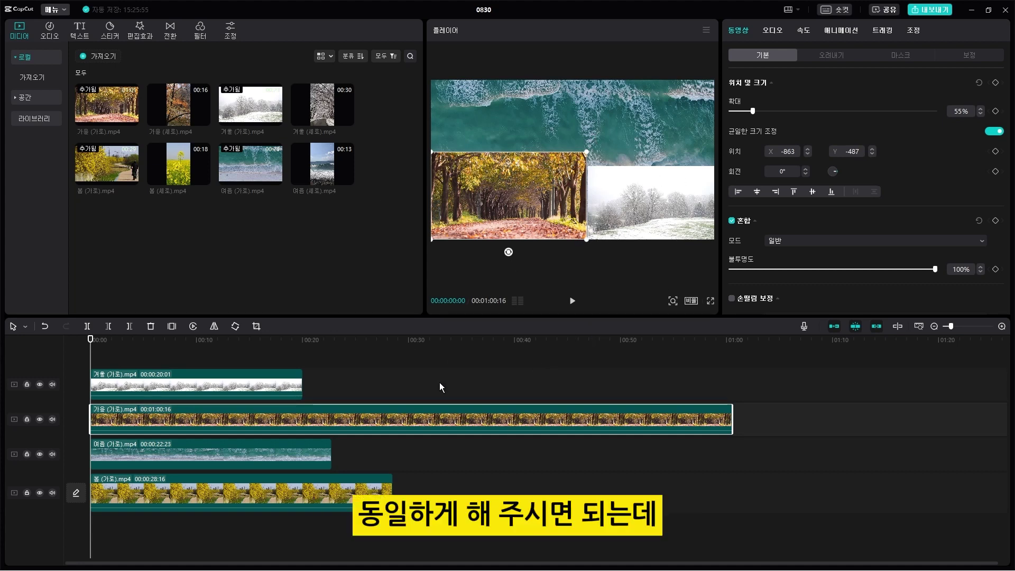
- Set the winter clip's scale to 50% and fit it into the frame's lower-right quarter at X 960, Y -541
click(244, 381)
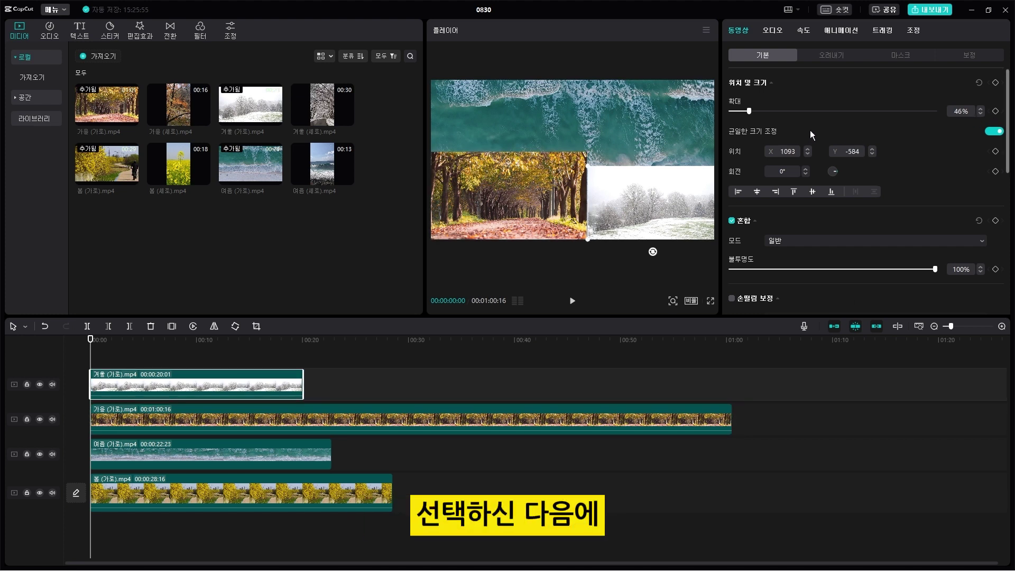
click(954, 112)
text(5)
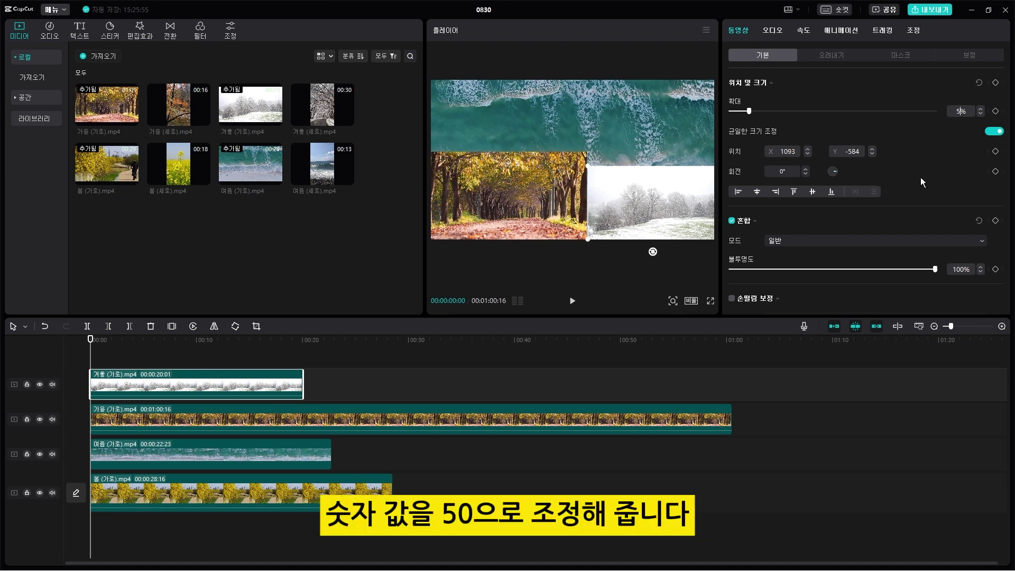
text(0)
key(Return)
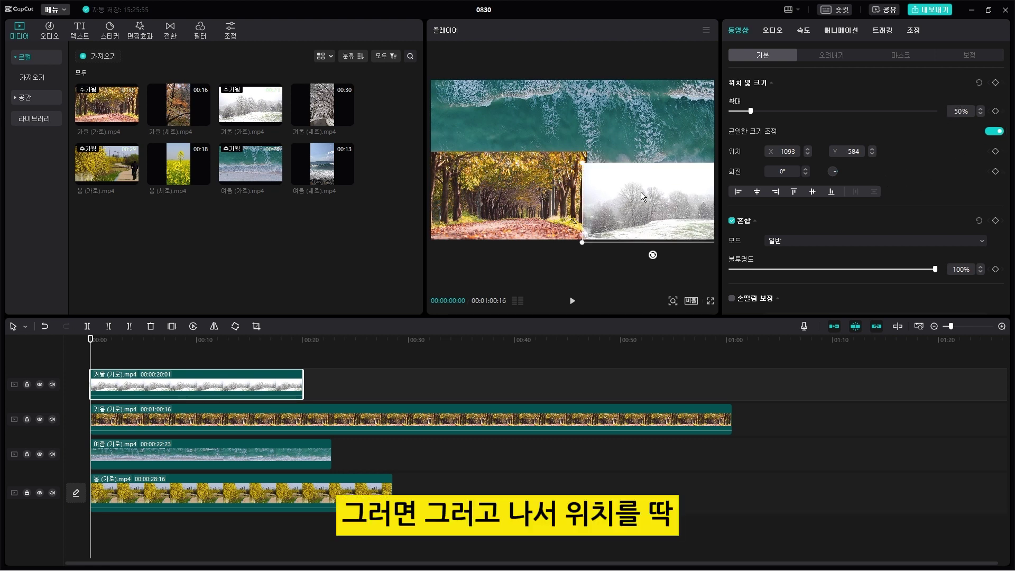
drag(641, 191, 633, 189)
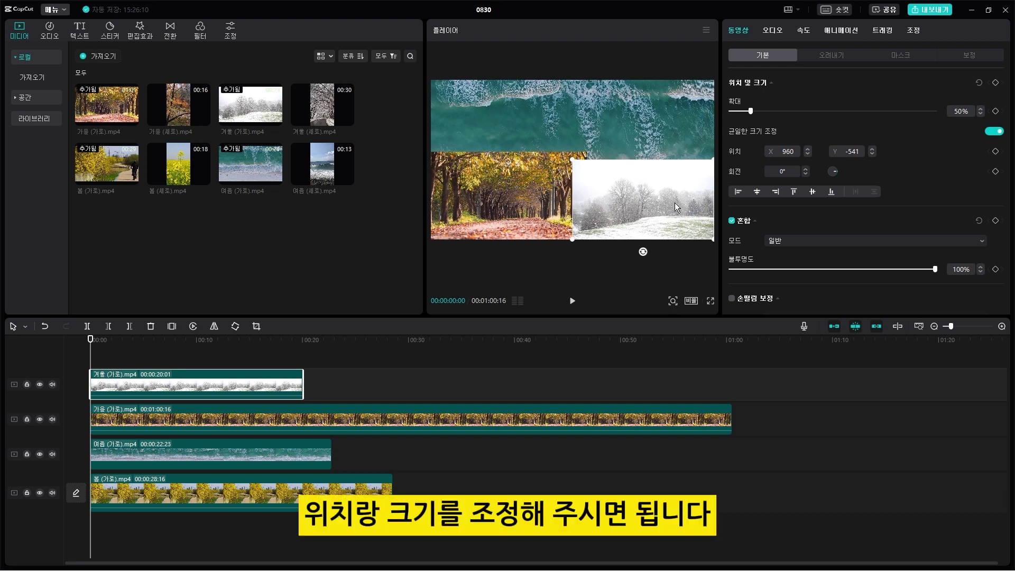
- Set the autumn clip's scale to 50% and fit it into the lower-left quarter of the frame
click(479, 416)
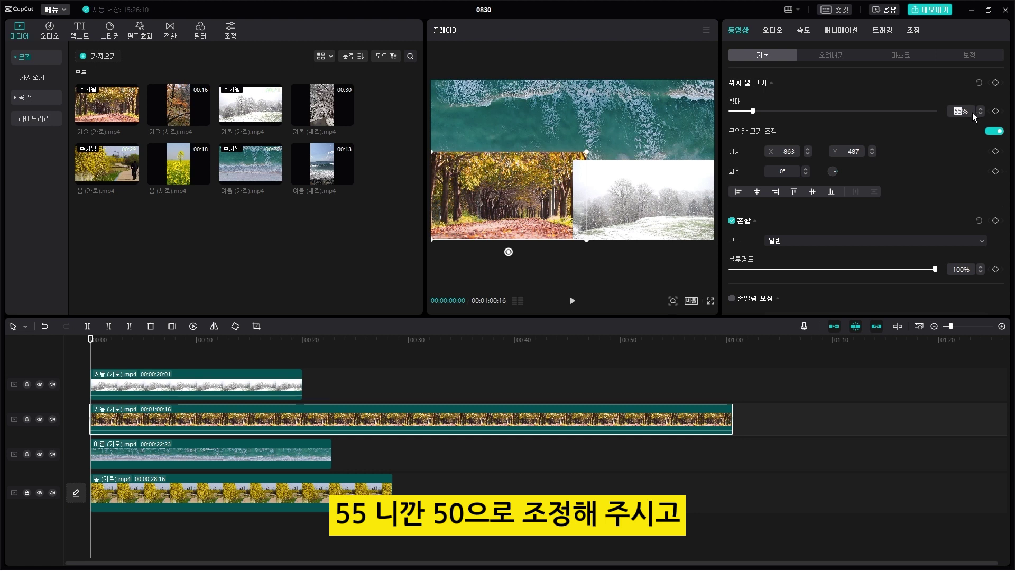
text(50)
key(Return)
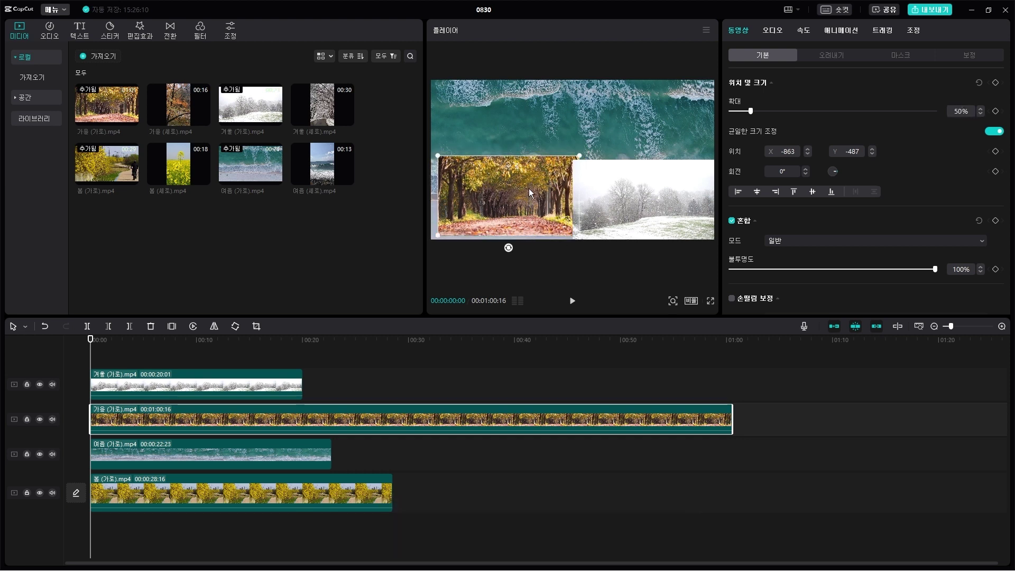
drag(528, 188, 519, 194)
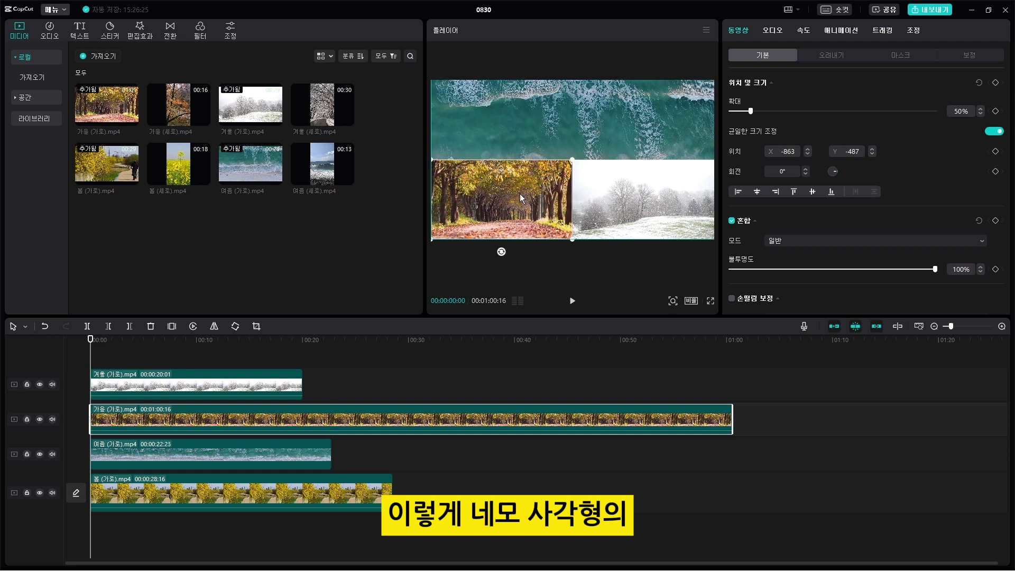
click(617, 277)
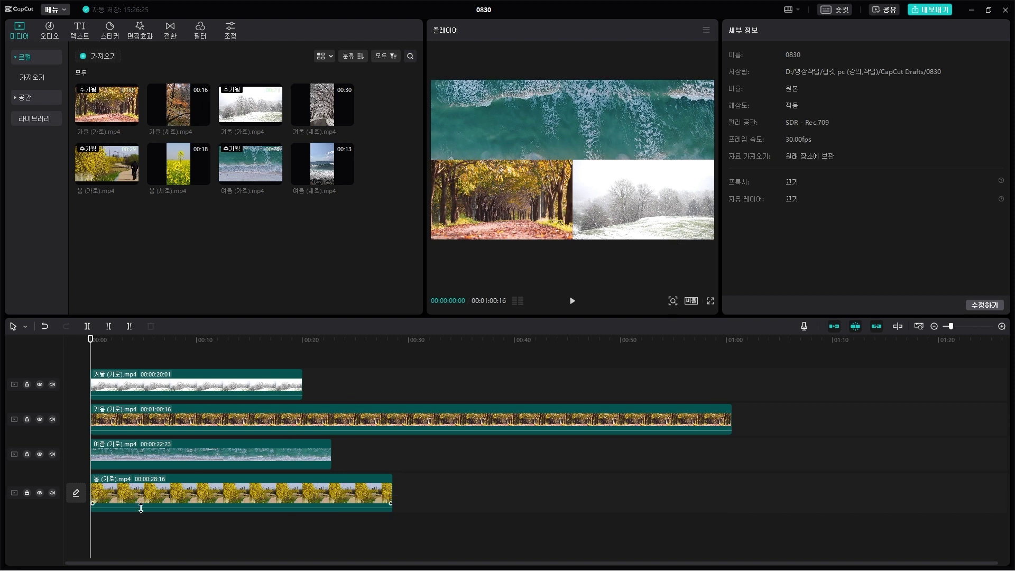
- Set the summer clip's scale to 50% and fit it into the frame's upper-right quarter at X 960, Y 541
click(252, 451)
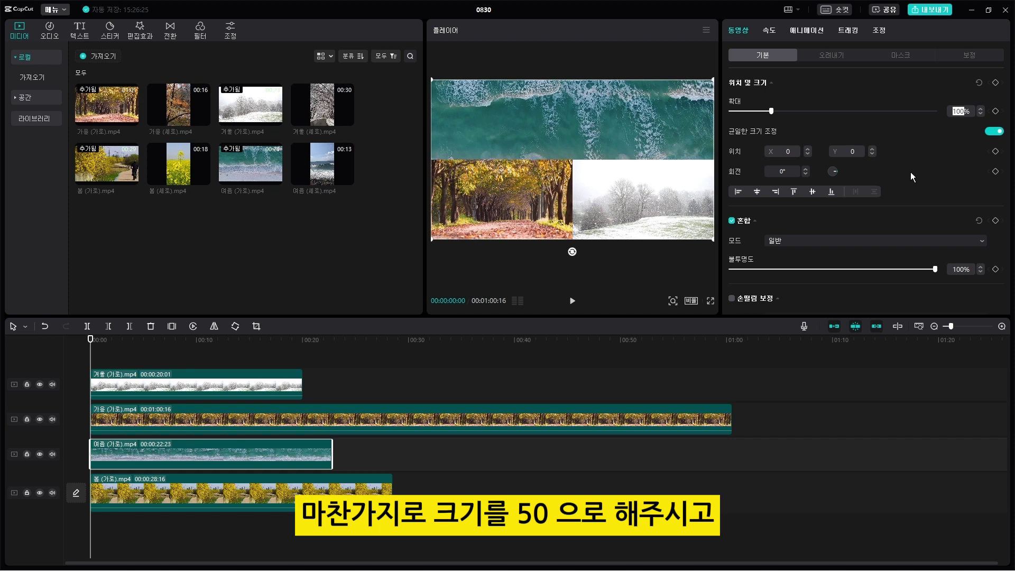
text(50)
key(Return)
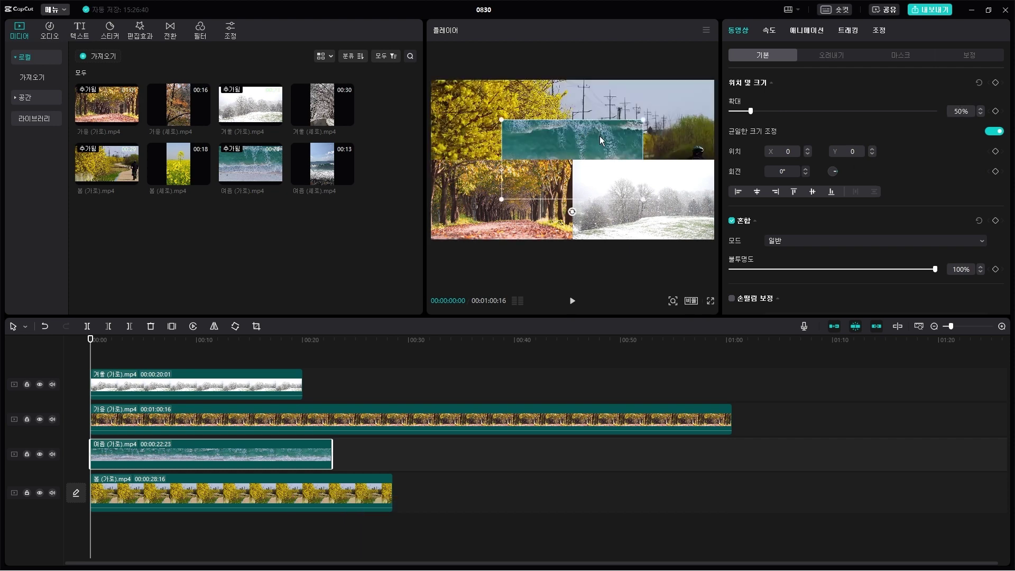
mouse_move(600, 135)
mouse_down()
mouse_move(641, 103)
mouse_move(667, 90)
mouse_move(671, 98)
mouse_up()
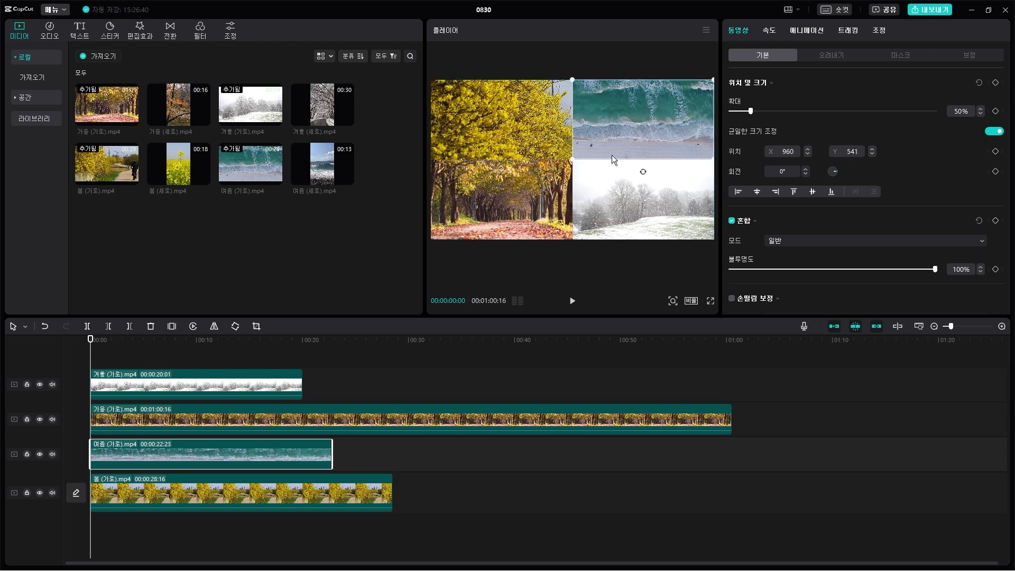
- Set the spring clip's scale to 50% and fit it into the upper-left quarter of the frame
click(340, 492)
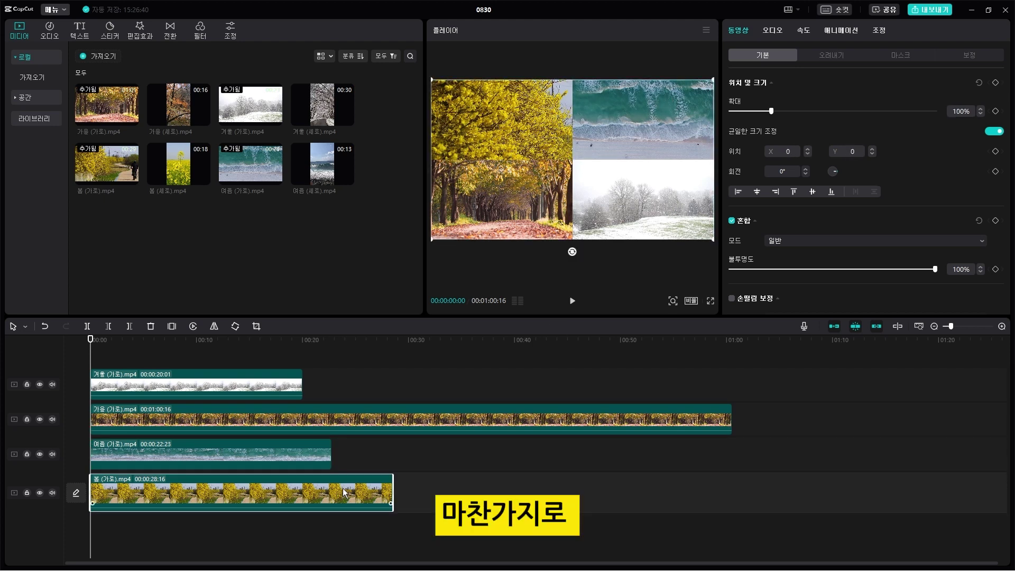
double_click(955, 112)
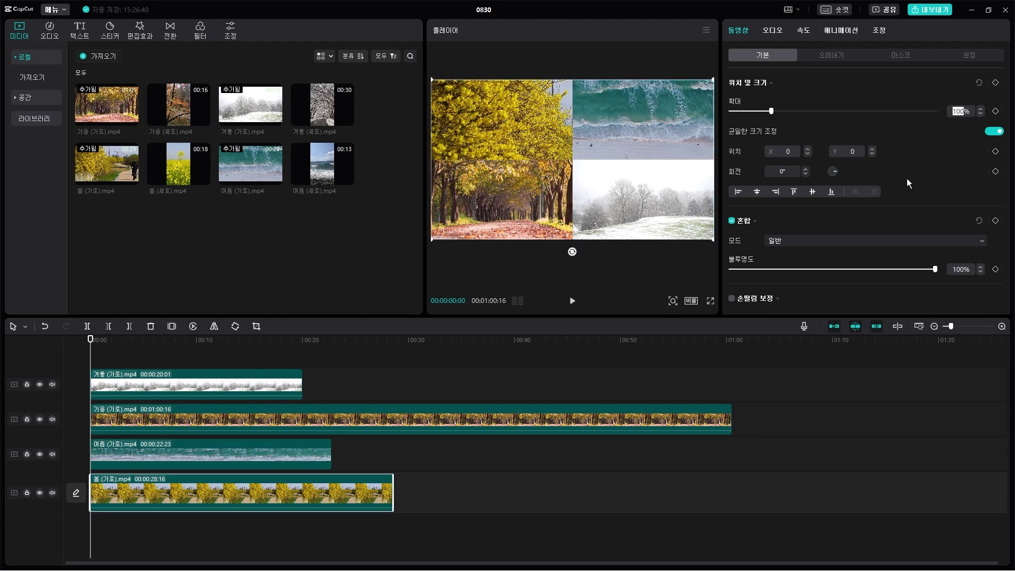
text(50)
key(Return)
drag(575, 153, 484, 106)
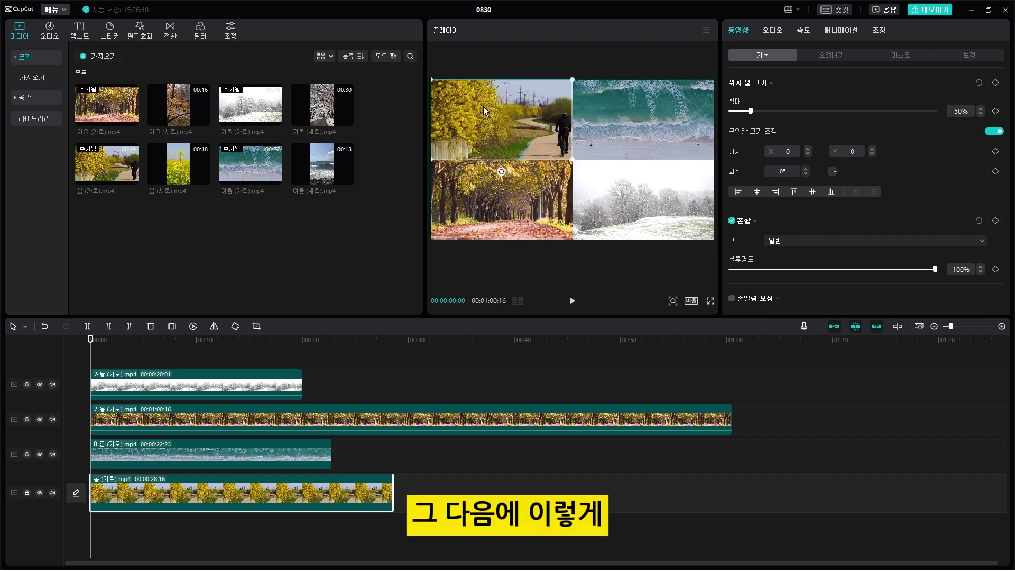
click(655, 262)
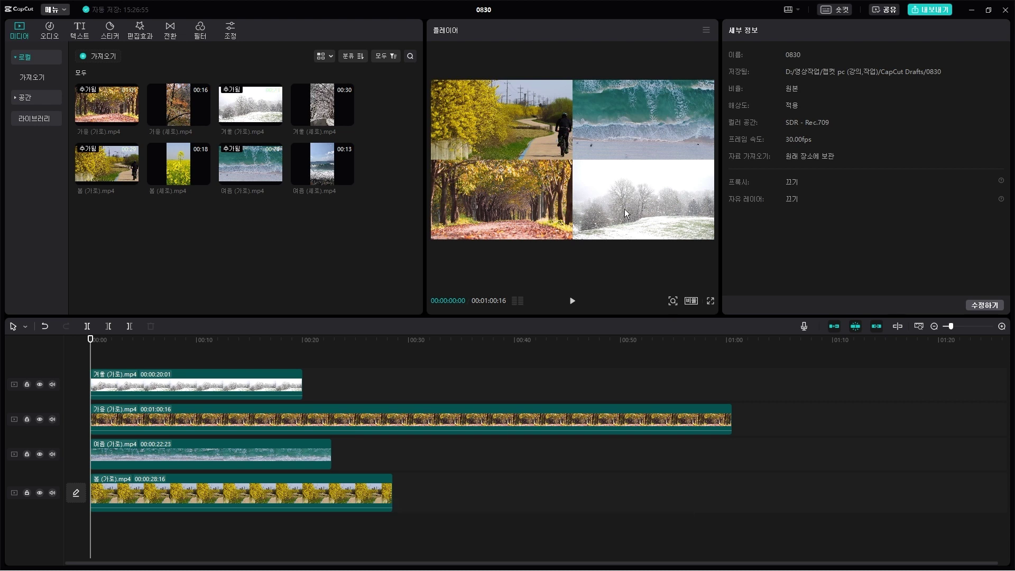
- Play the four-way split screen from the start to check that all four seasonal clips run together
click(573, 302)
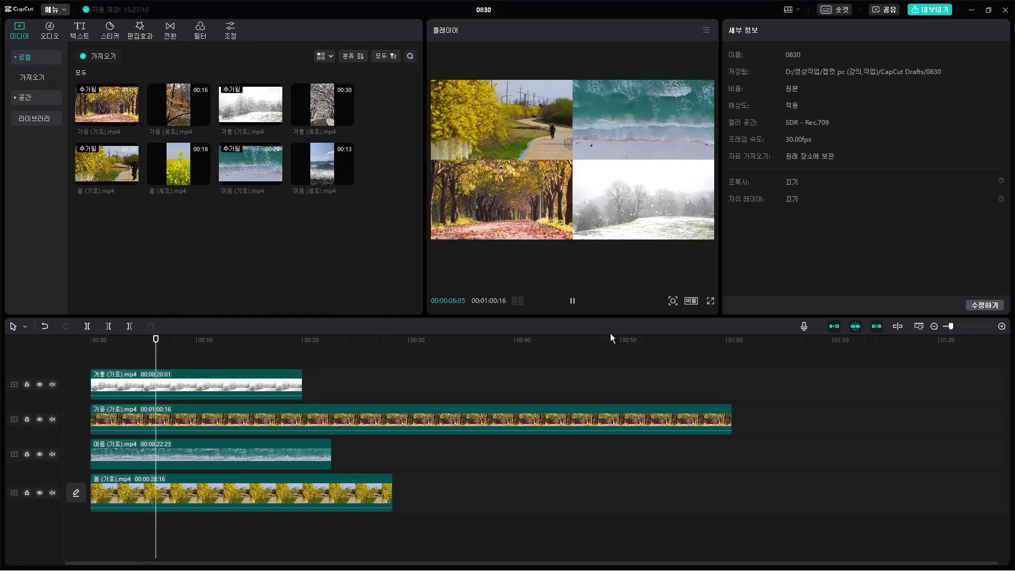
key(space)
key(Home)
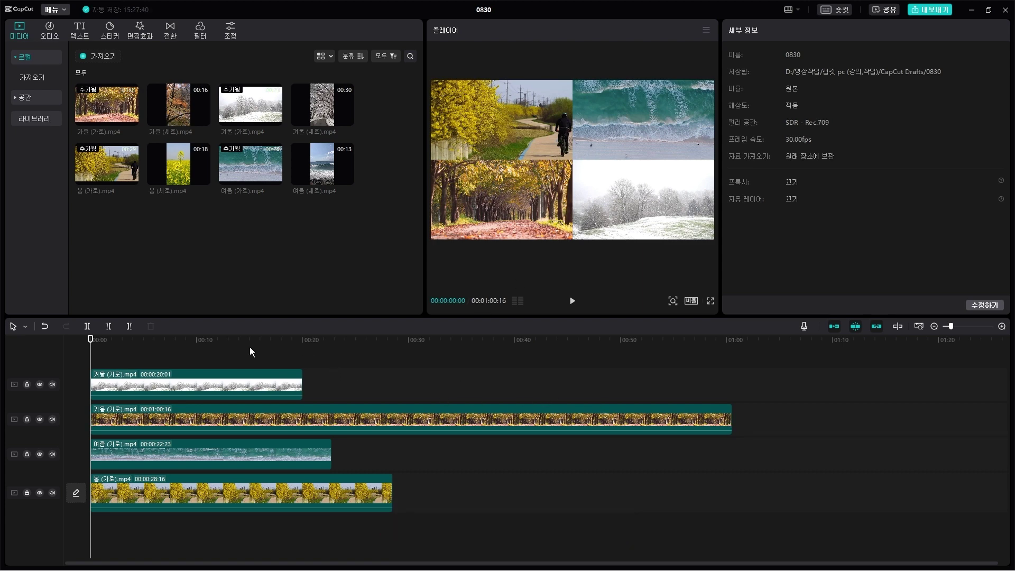
click(228, 340)
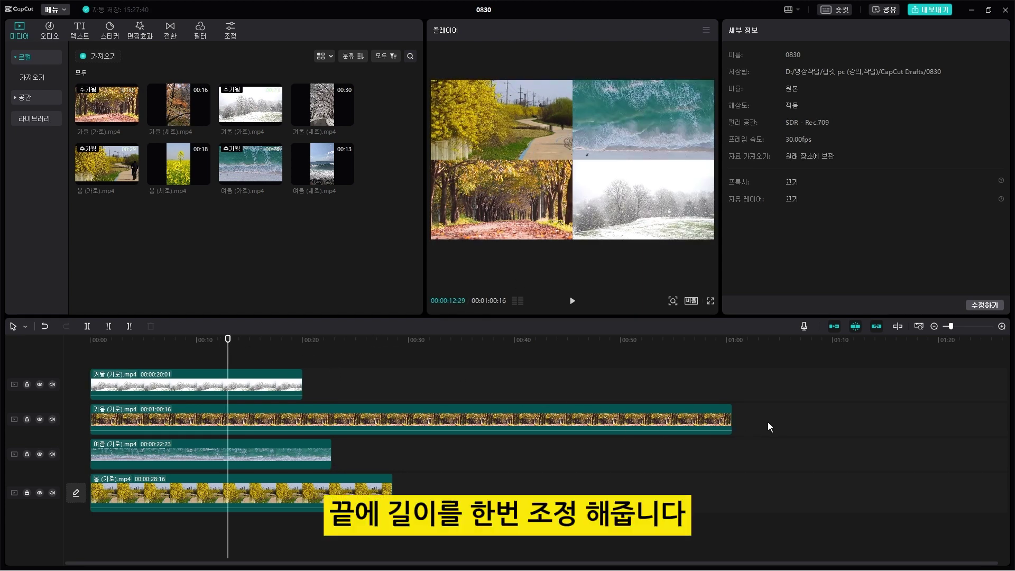
- Trim the ends of the autumn, summer and spring clips to match the winter clip's end at 00:00:20:01
click(727, 421)
drag(730, 420, 304, 454)
click(323, 450)
click(339, 491)
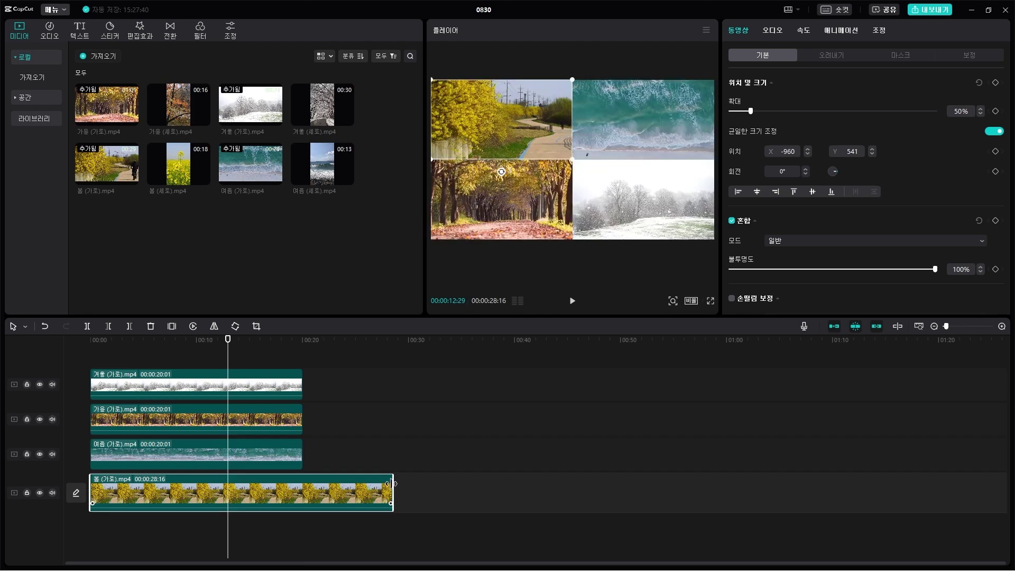
drag(390, 483, 303, 483)
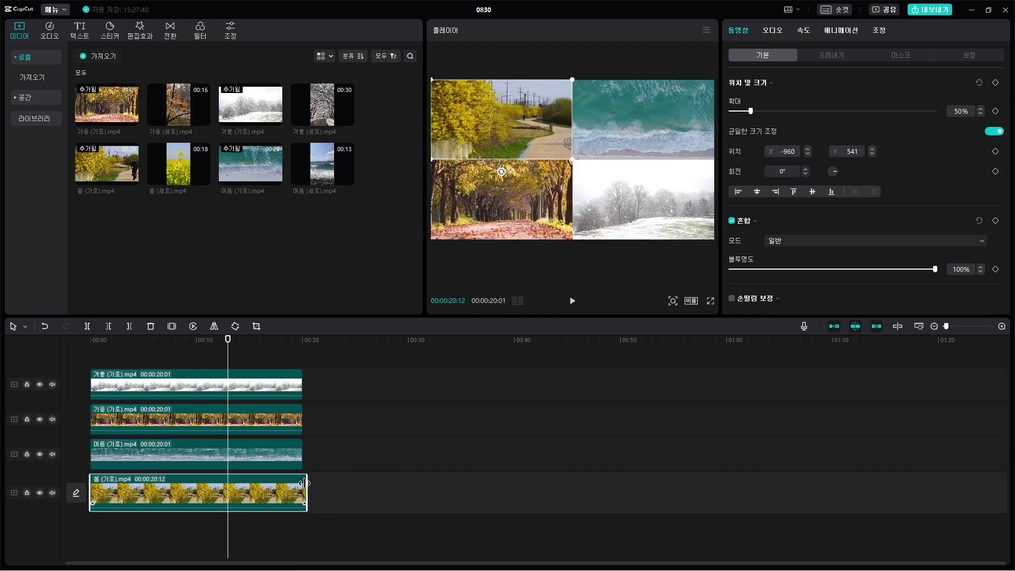
scroll(296, 491, up, 2)
- Trim the summer clip's start so that it begins at 00:00:01:00, keeping its end in place
key(Home)
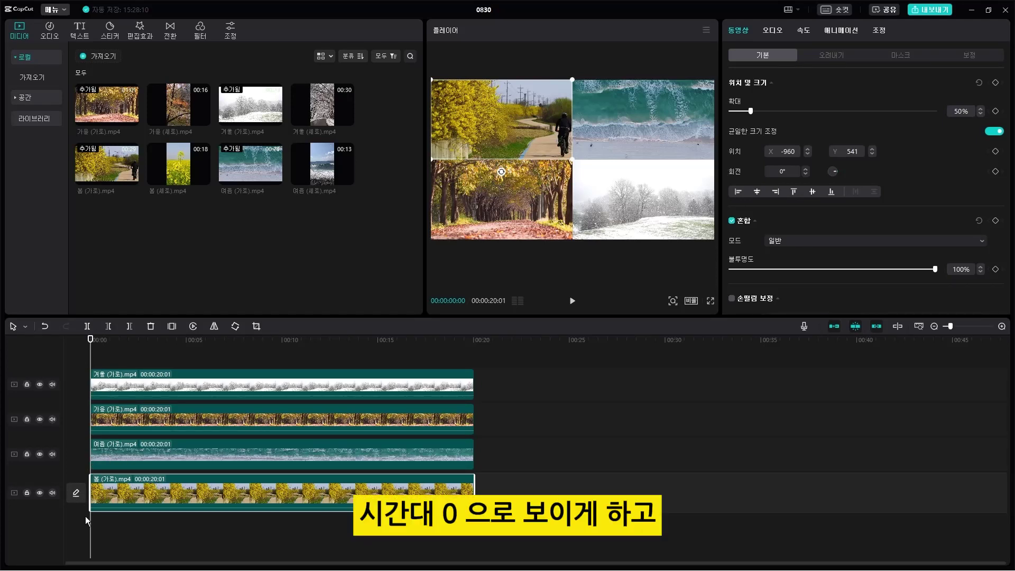
click(303, 452)
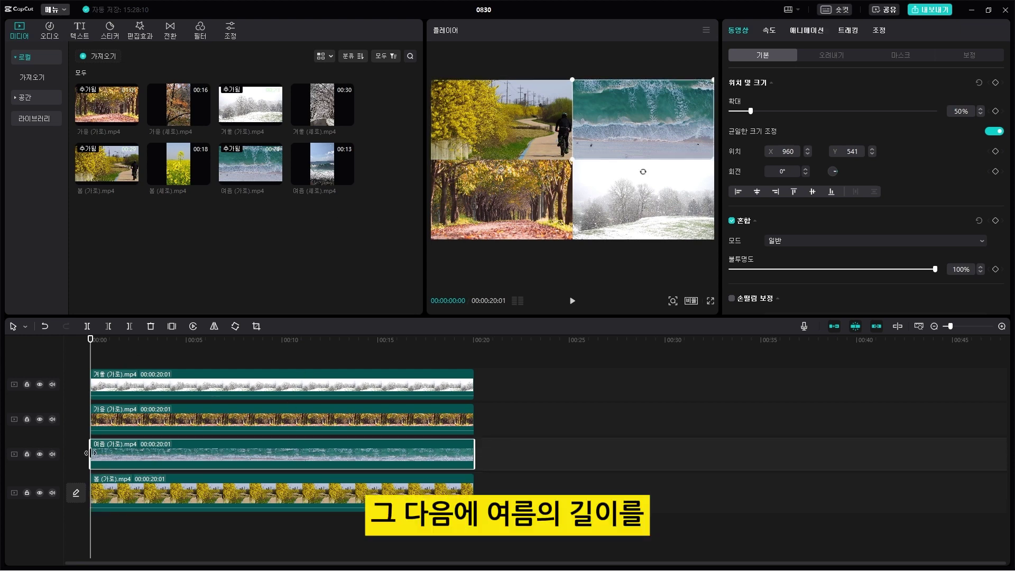
drag(86, 452, 109, 453)
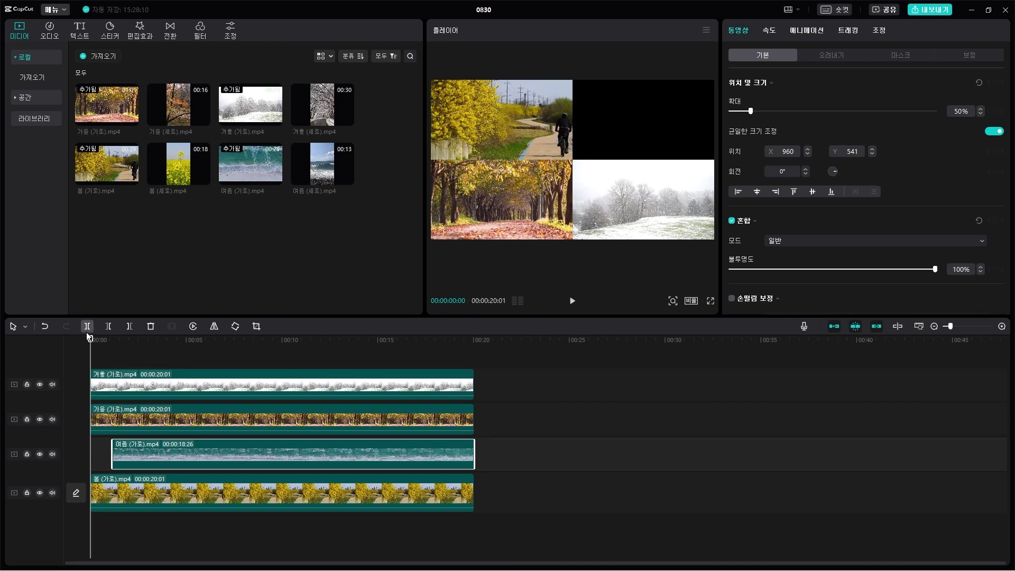
drag(90, 339, 110, 353)
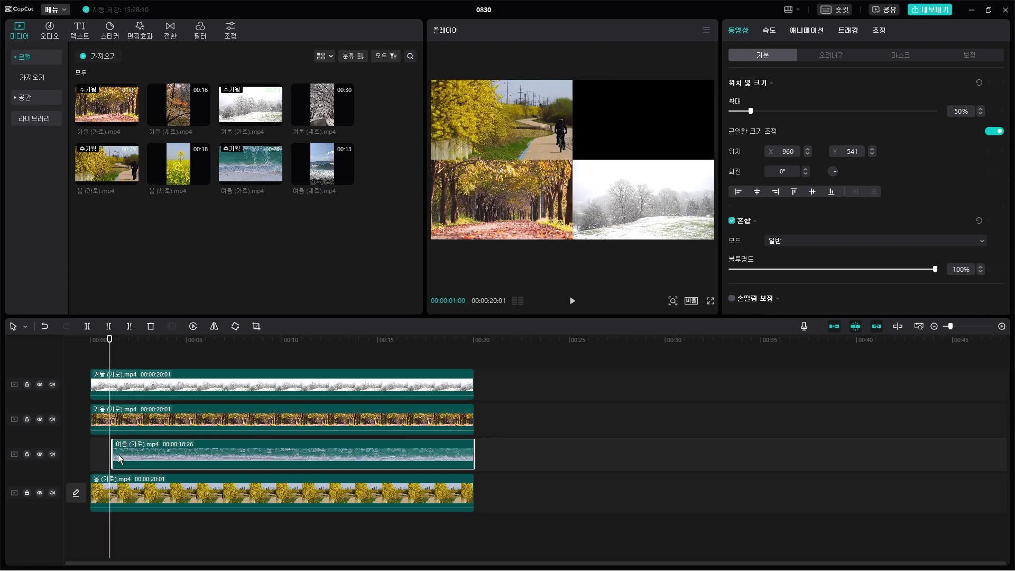
drag(112, 450, 108, 450)
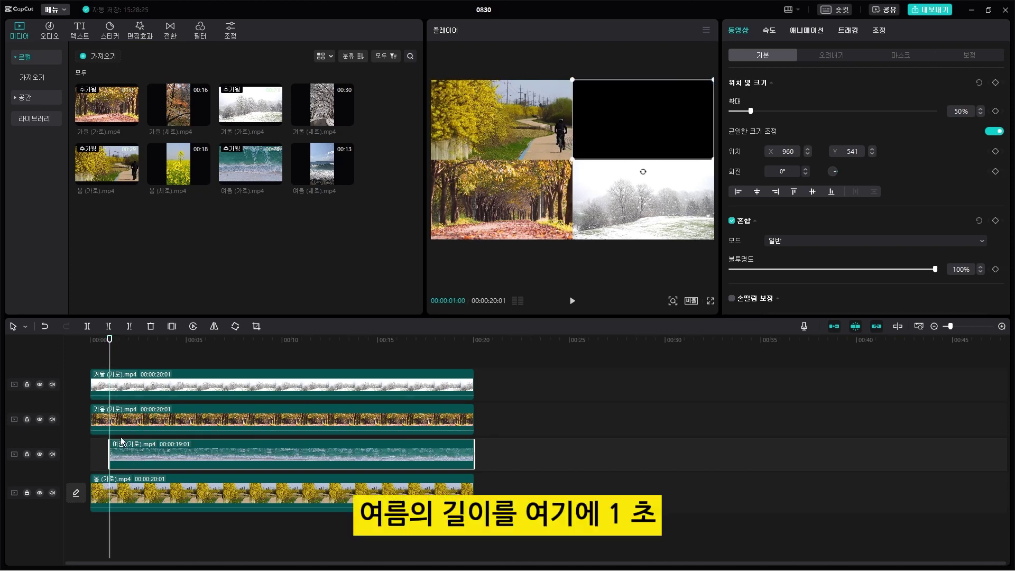
- Trim the autumn clip's start so that it begins at 00:00:02:00, one second after the summer clip
drag(106, 346, 134, 339)
key(Left)
key(Left)
key(Left)
key(Left)
key(Left)
key(Left)
key(Left)
key(Left)
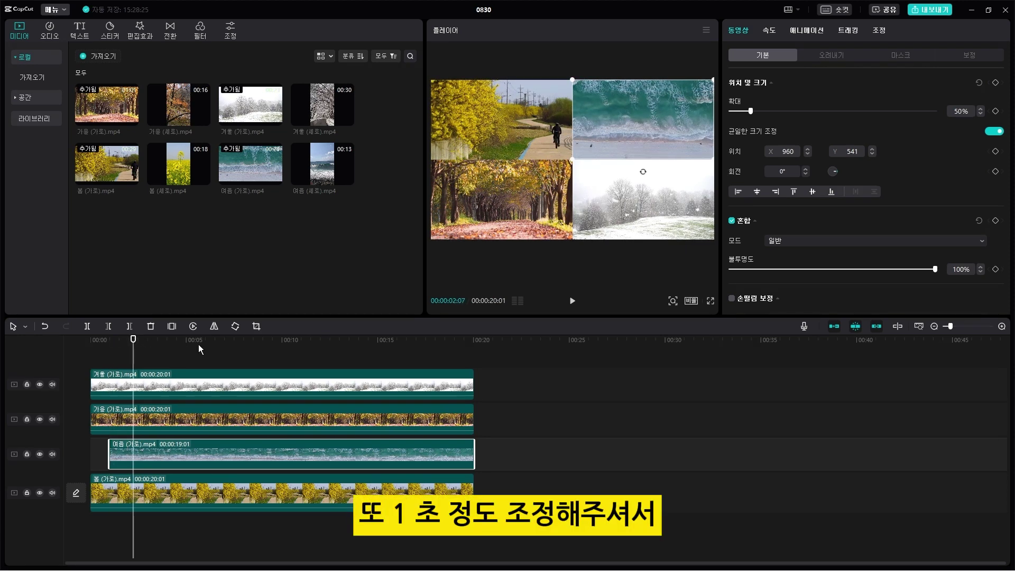
key(Left)
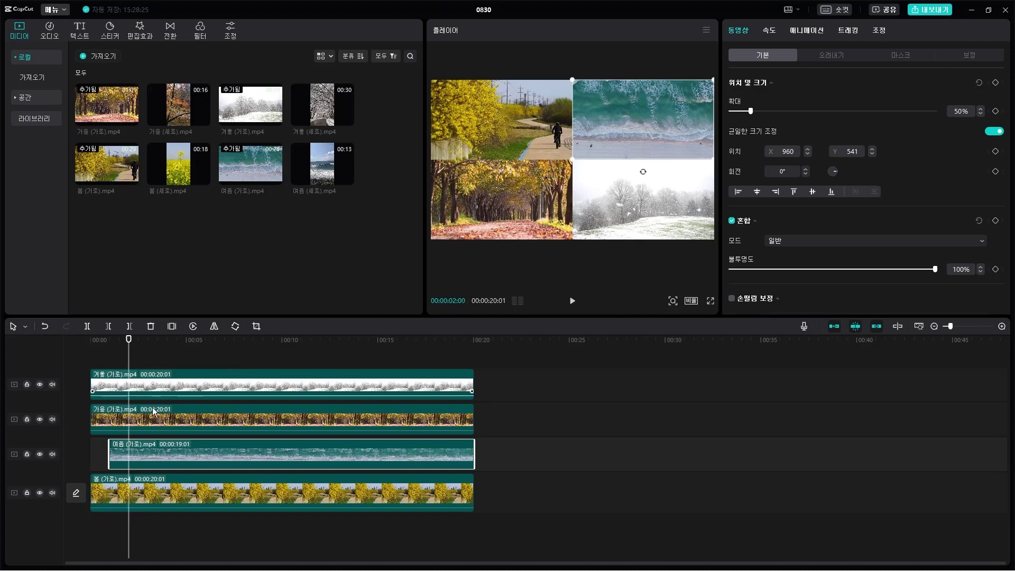
click(93, 411)
drag(91, 411, 128, 411)
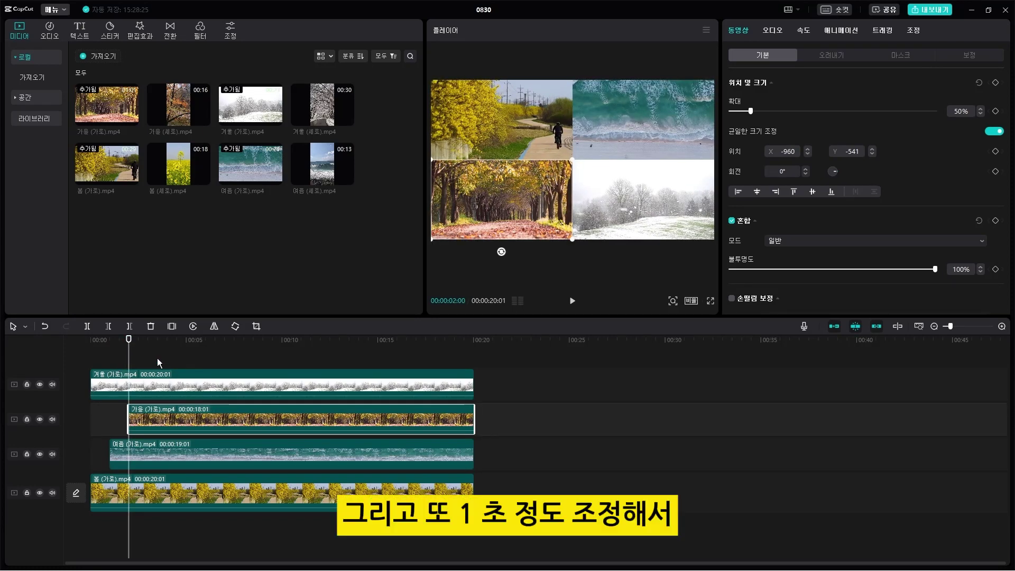
- Trim the winter clip's start so that it begins at 00:00:03:00, completing the staircase of clip starts
drag(129, 340, 152, 341)
key(Right)
key(Right)
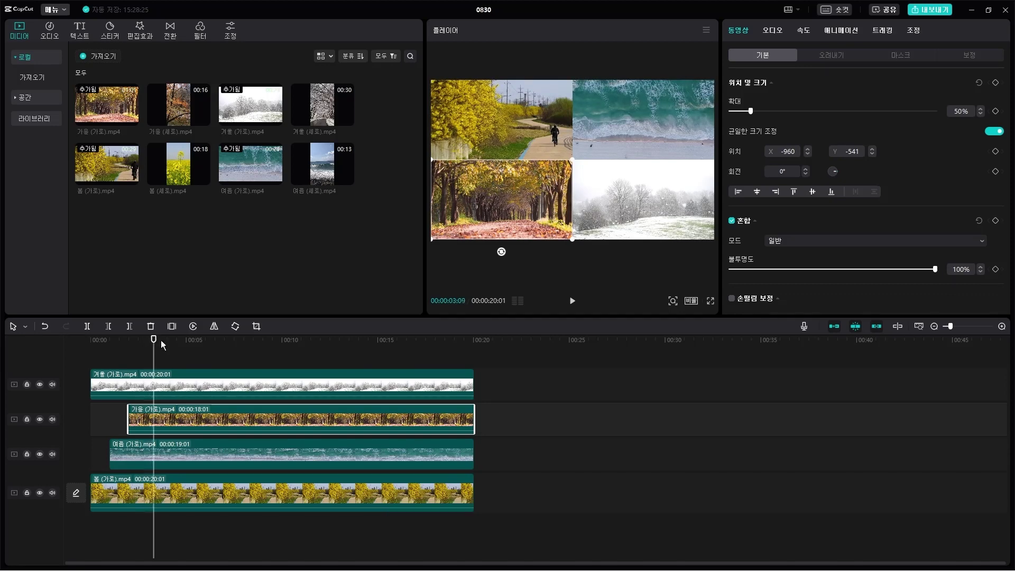
mouse_move(149, 347)
mouse_down()
mouse_move(128, 348)
mouse_move(148, 349)
mouse_up()
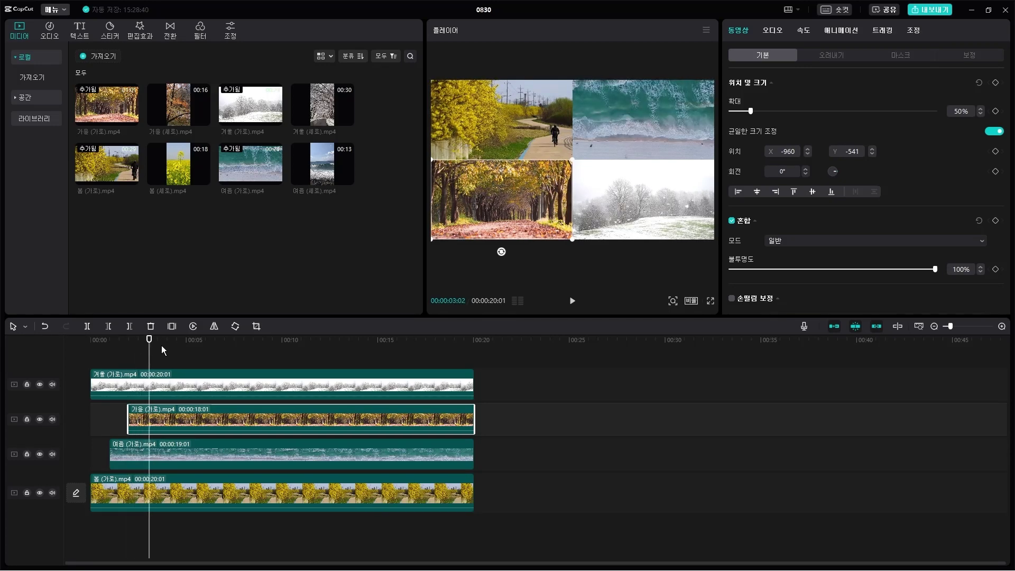
click(102, 381)
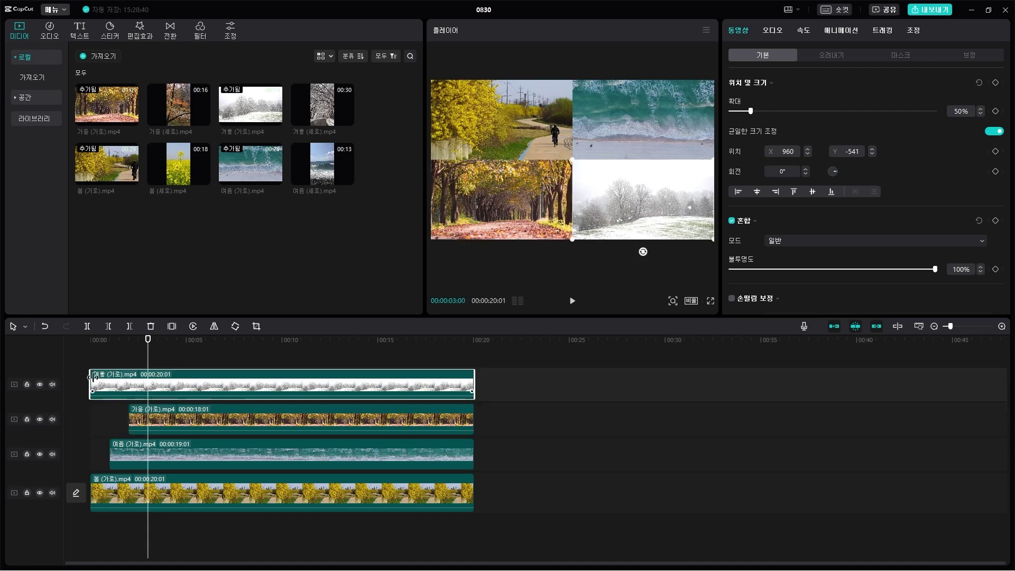
drag(92, 378, 150, 377)
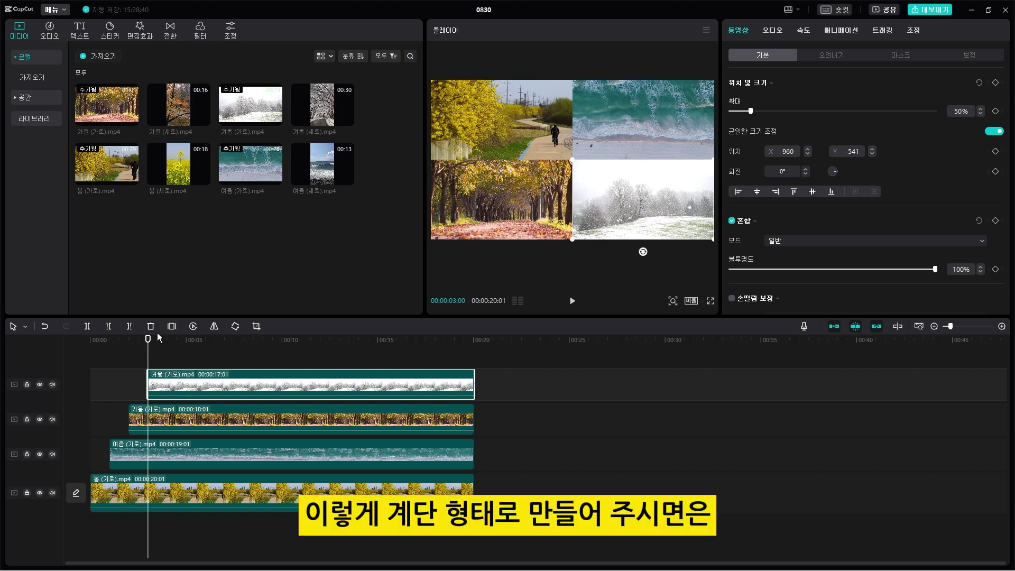
- Play the staggered split screen from the beginning to check how the clips come in one after another
drag(149, 341, 91, 340)
key(space)
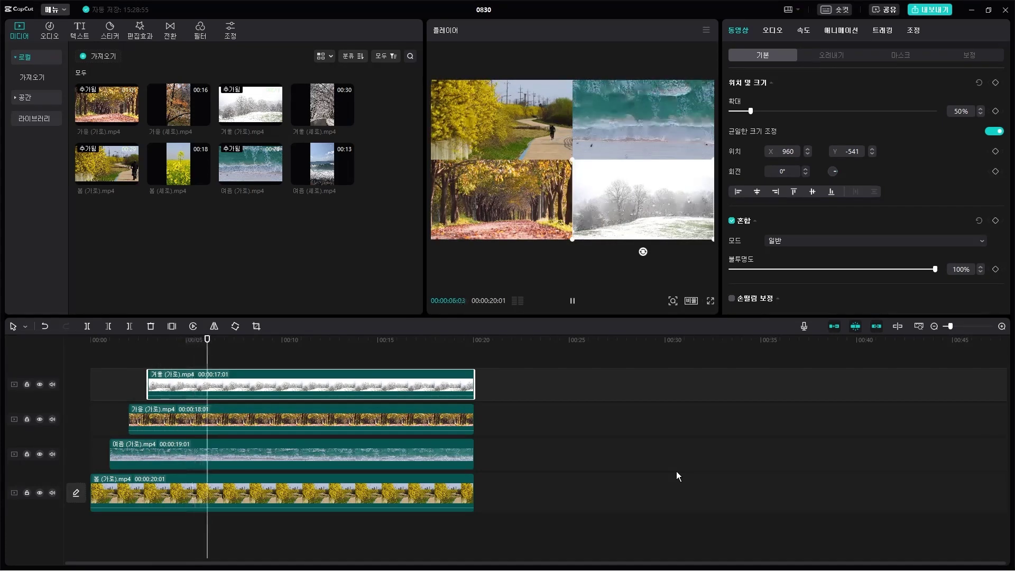
key(space)
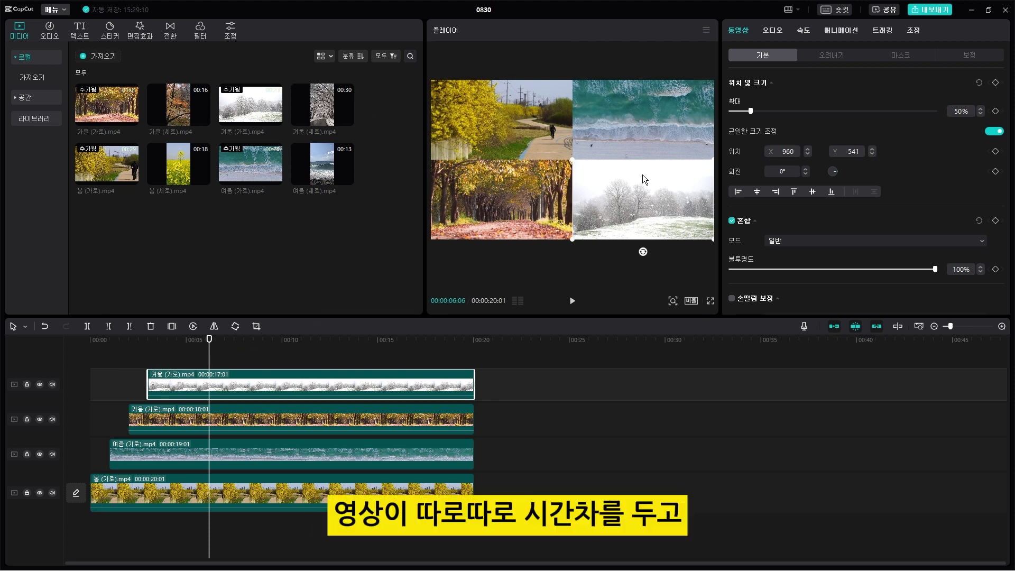
key(Home)
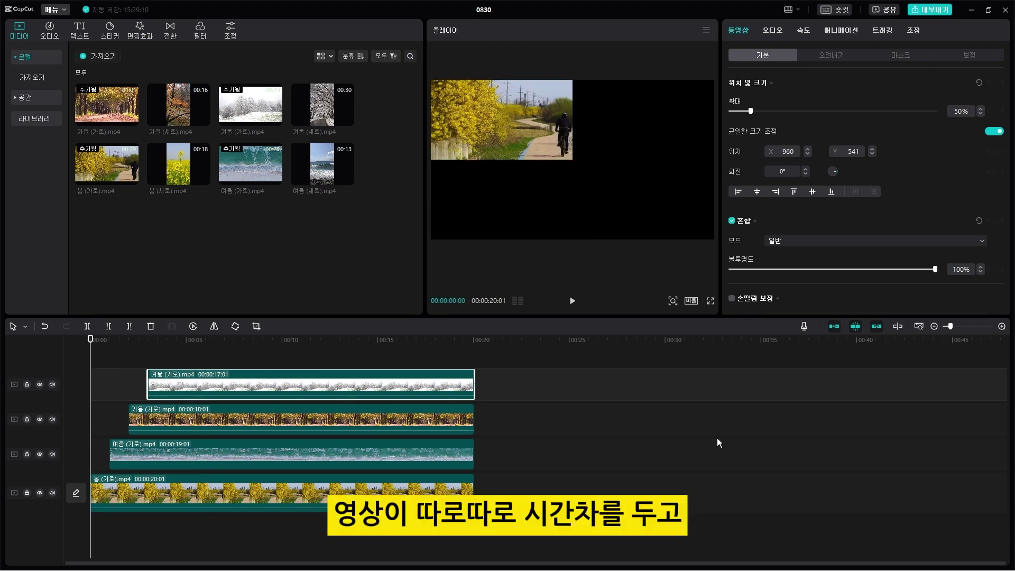
key(space)
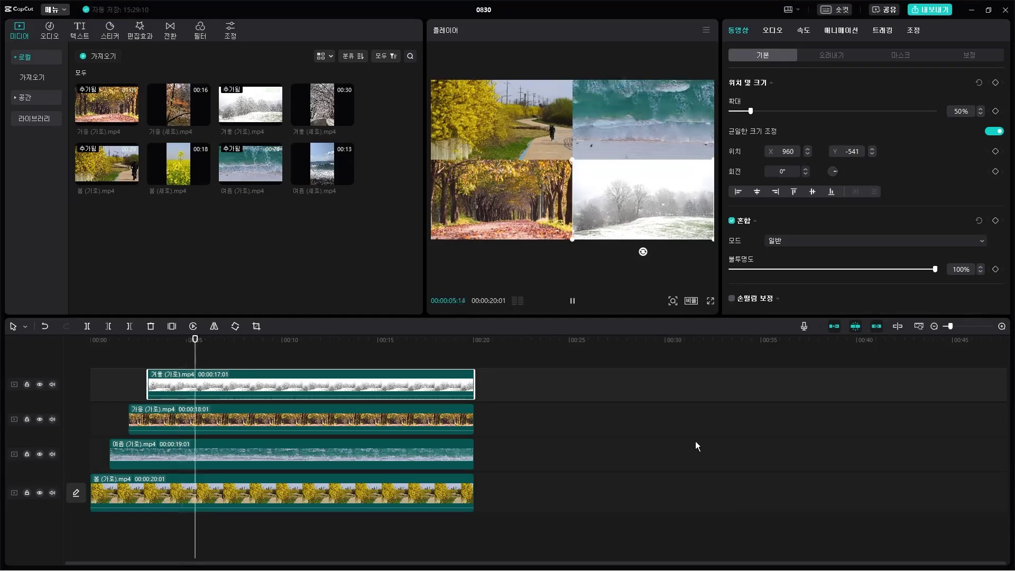
key(space)
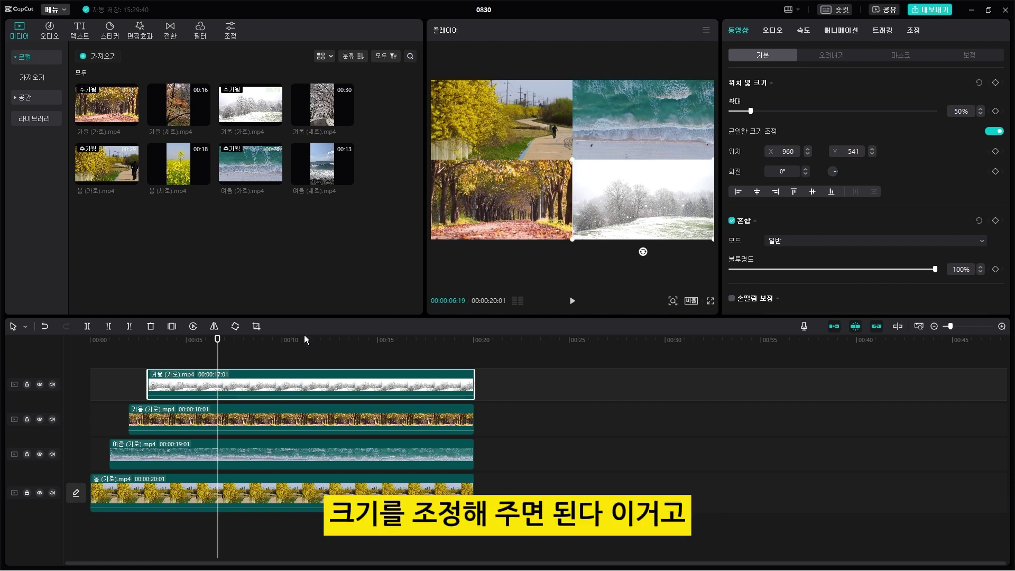
drag(217, 341, 118, 368)
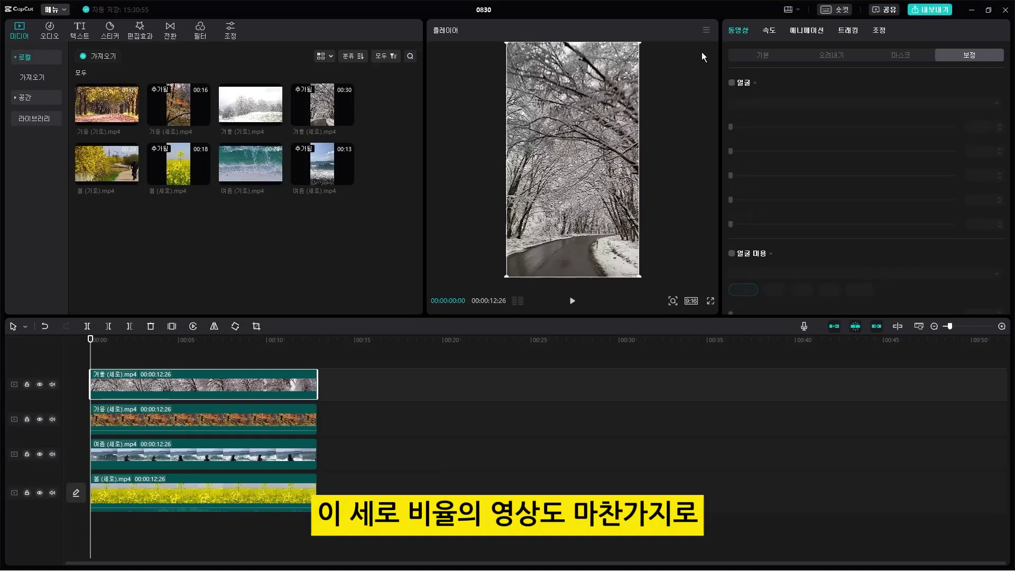
- Set the vertical winter clip's scale to 50% and fit it into the frame's lower-left quarter at X -540, Y -960
click(762, 55)
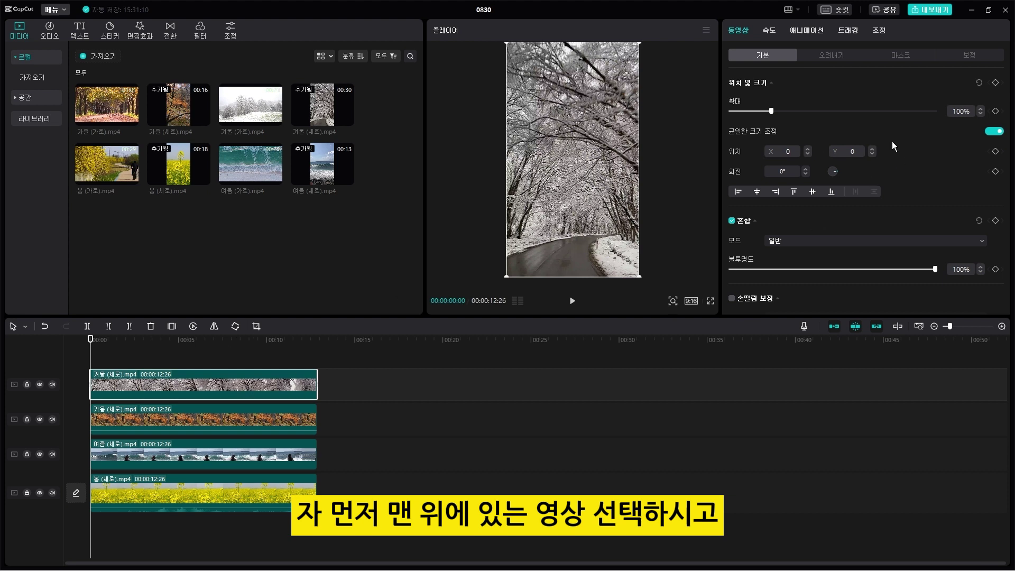
click(960, 109)
text(5)
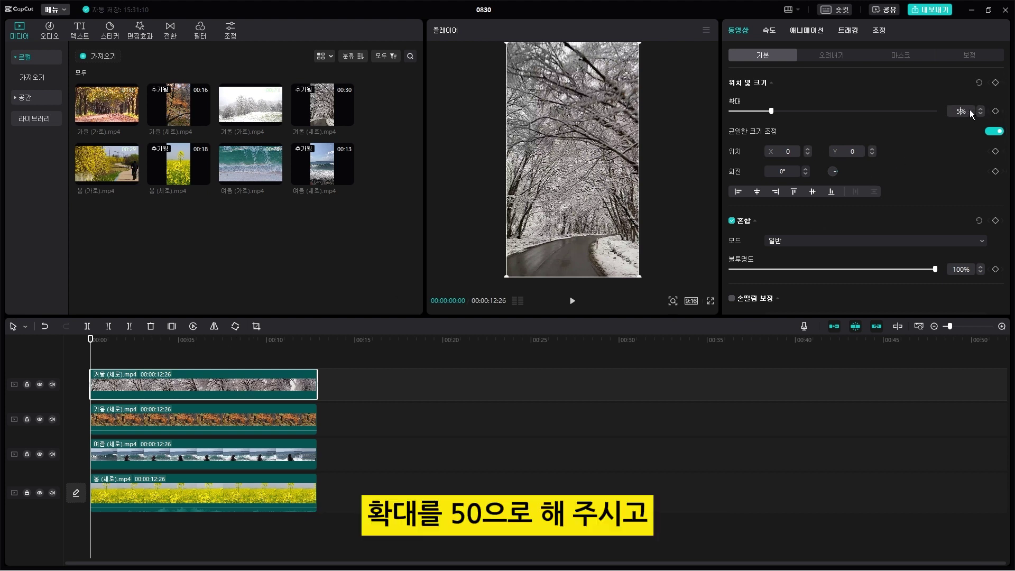
text(0)
key(Return)
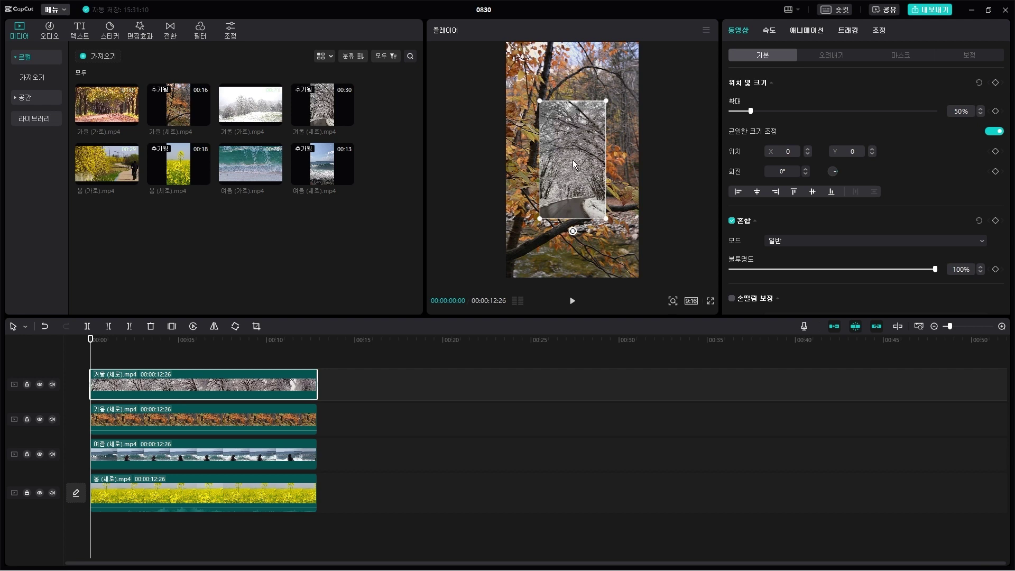
drag(572, 159, 539, 219)
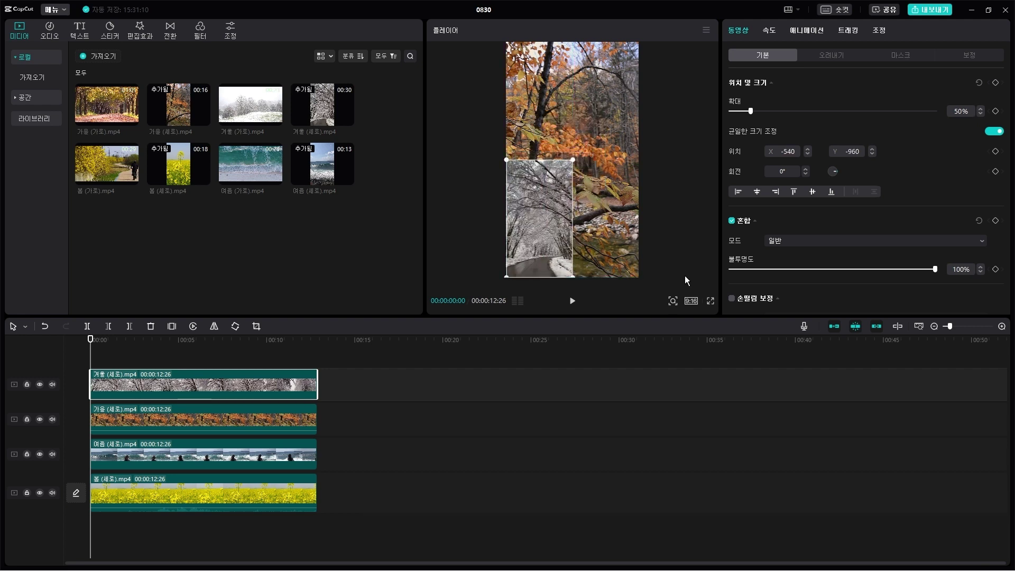
- Set the vertical autumn clip's scale to 50% and fit it into the frame's upper-right quarter at X 540, Y 960
click(269, 421)
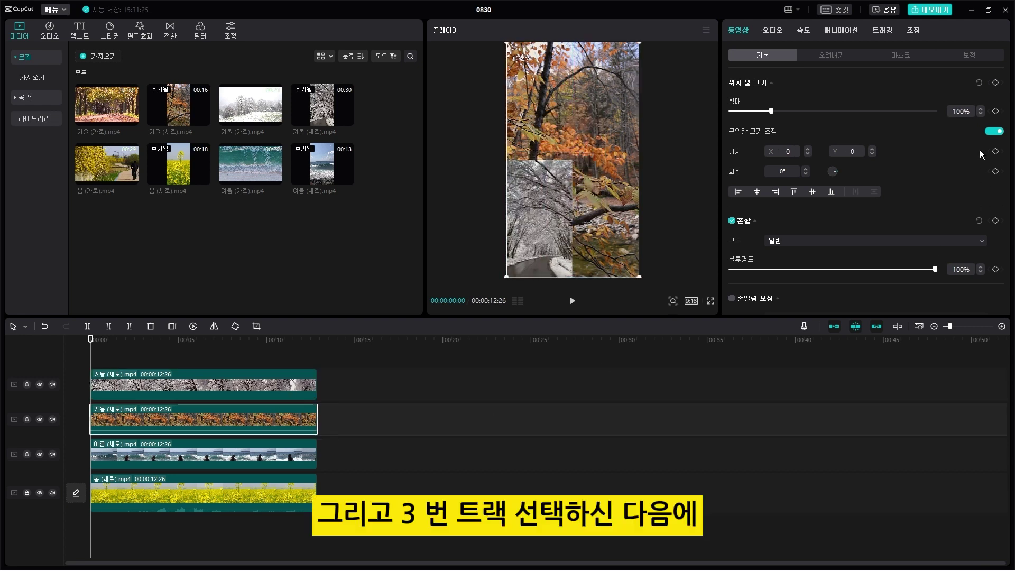
double_click(957, 112)
text(50)
key(Return)
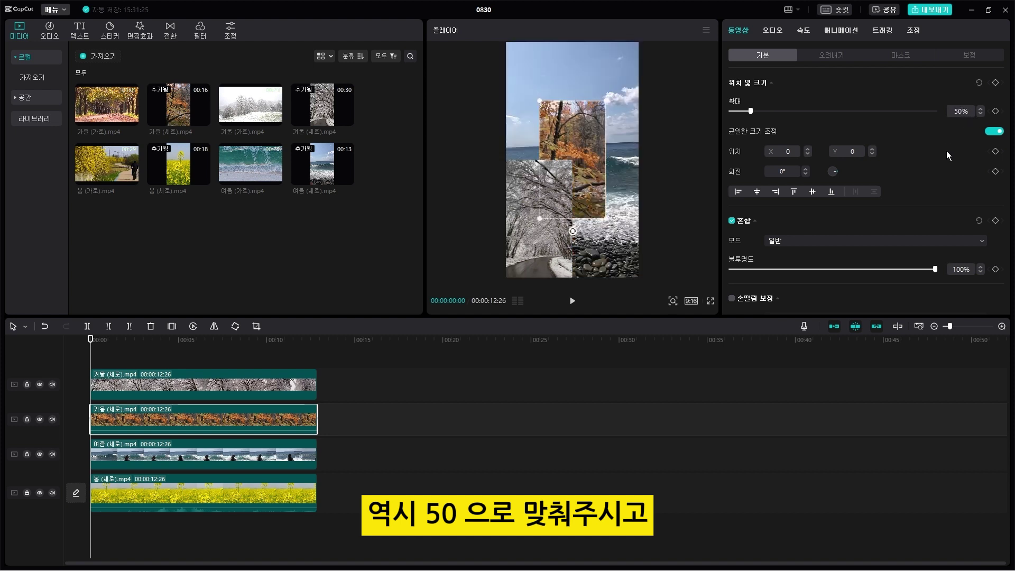
drag(573, 144, 604, 83)
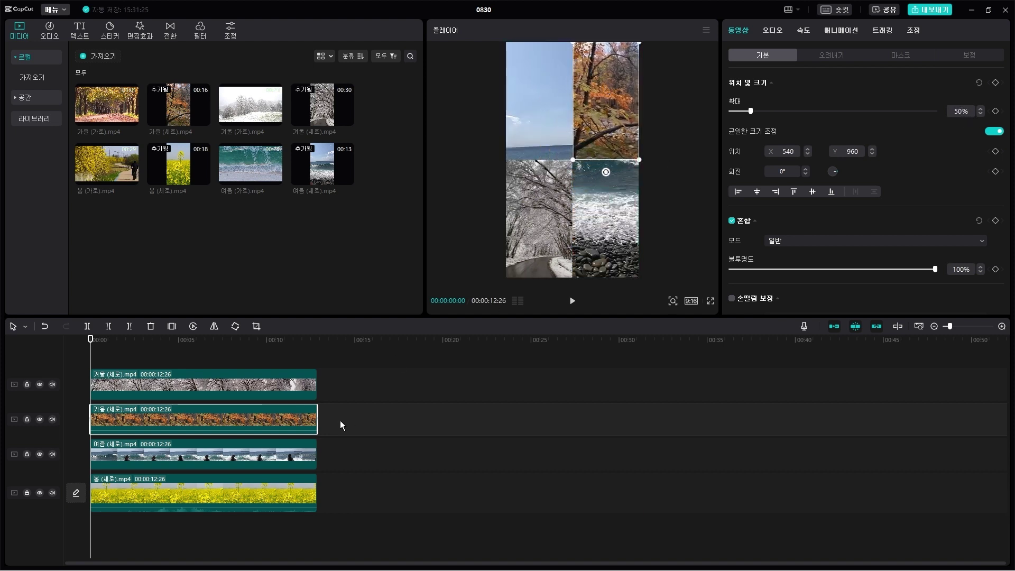
- Set the vertical summer clip's scale to 50% and fit it into the lower-right quarter of the frame
click(252, 455)
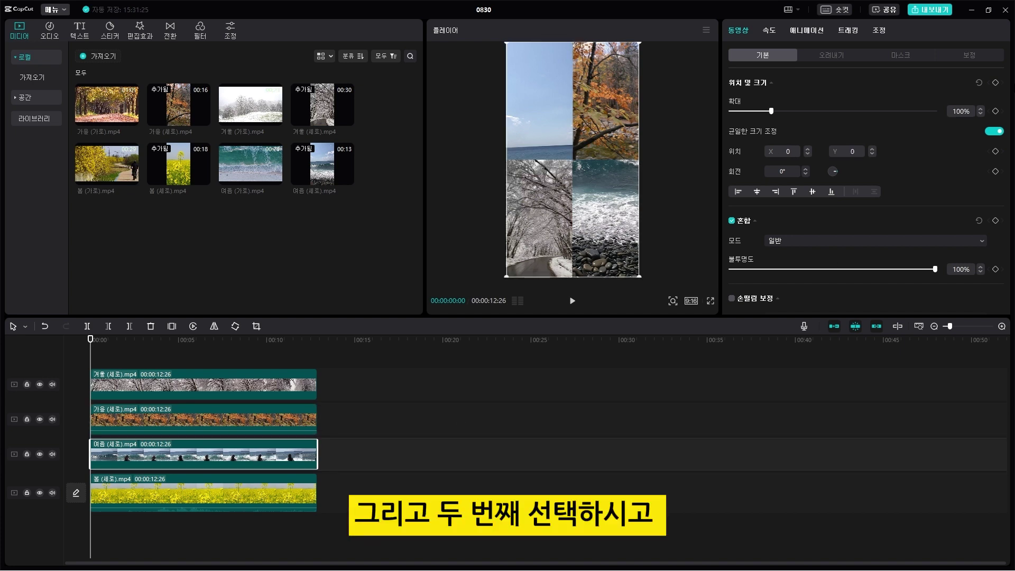
click(972, 111)
text(5)
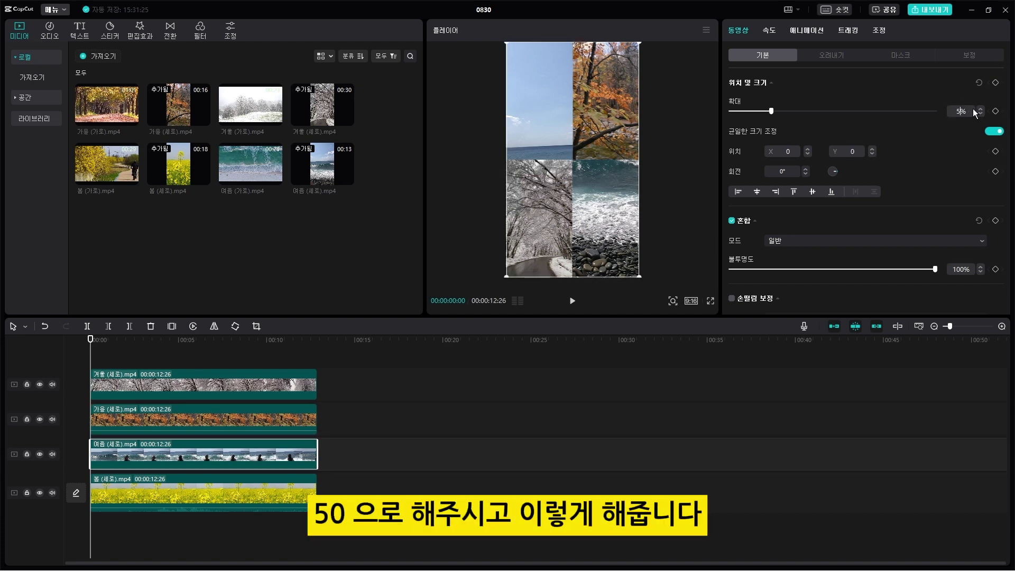
text(0)
key(Return)
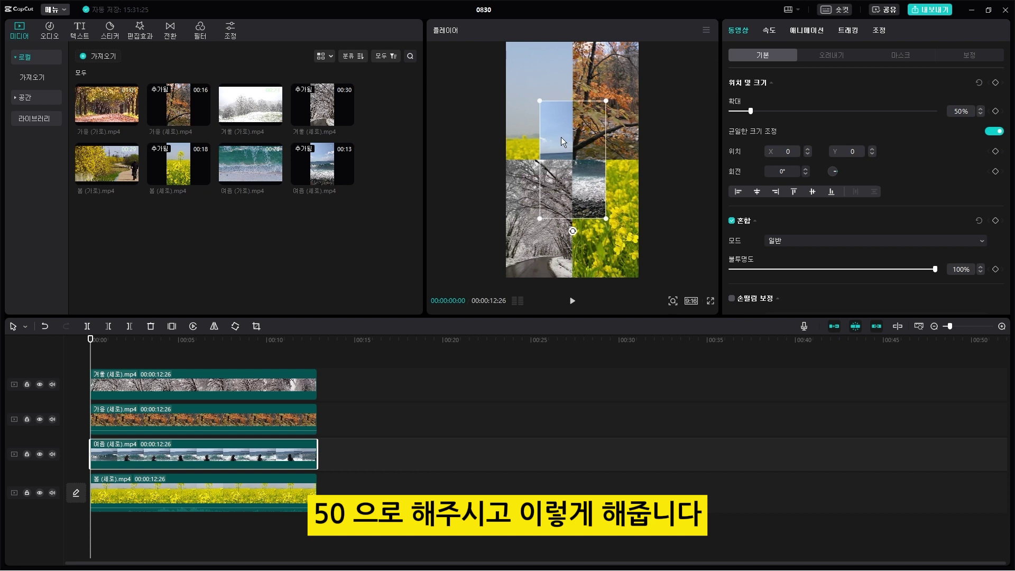
drag(560, 137, 594, 198)
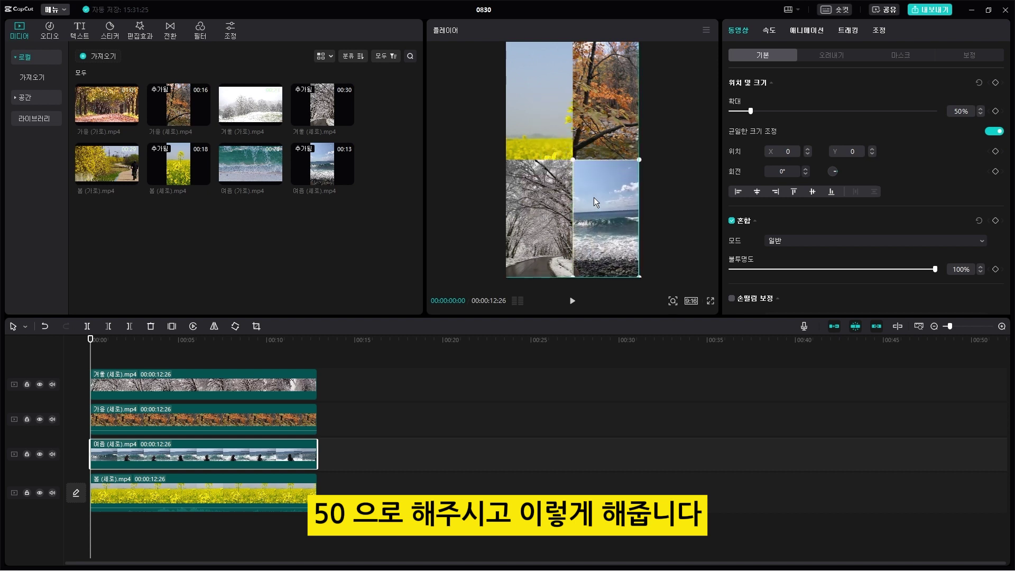
- Set the vertical spring clip's scale to 50% and fit it into the frame's upper-left quarter at X -540, Y 960
click(283, 500)
click(953, 109)
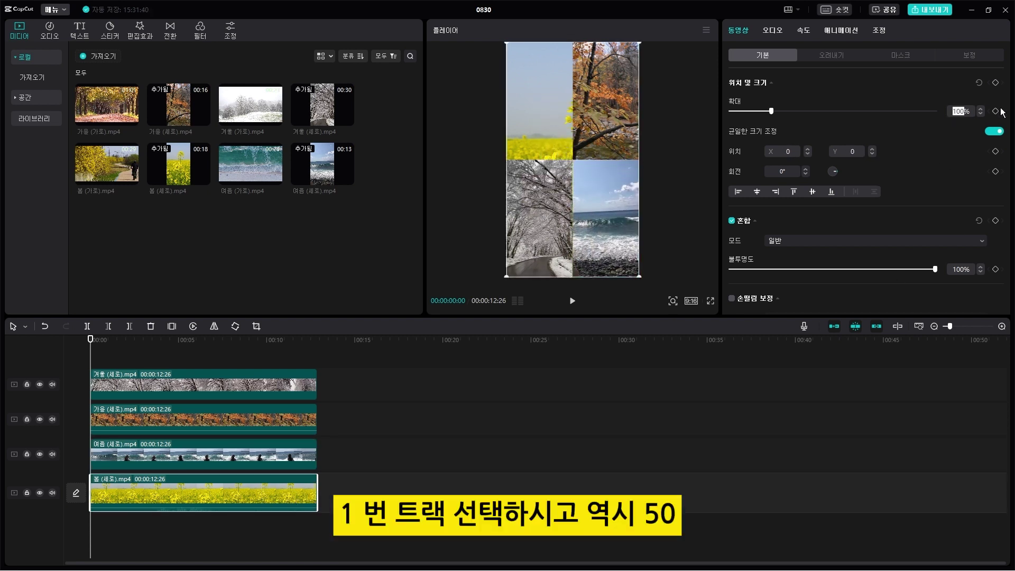
text(50)
key(Return)
drag(566, 142, 522, 79)
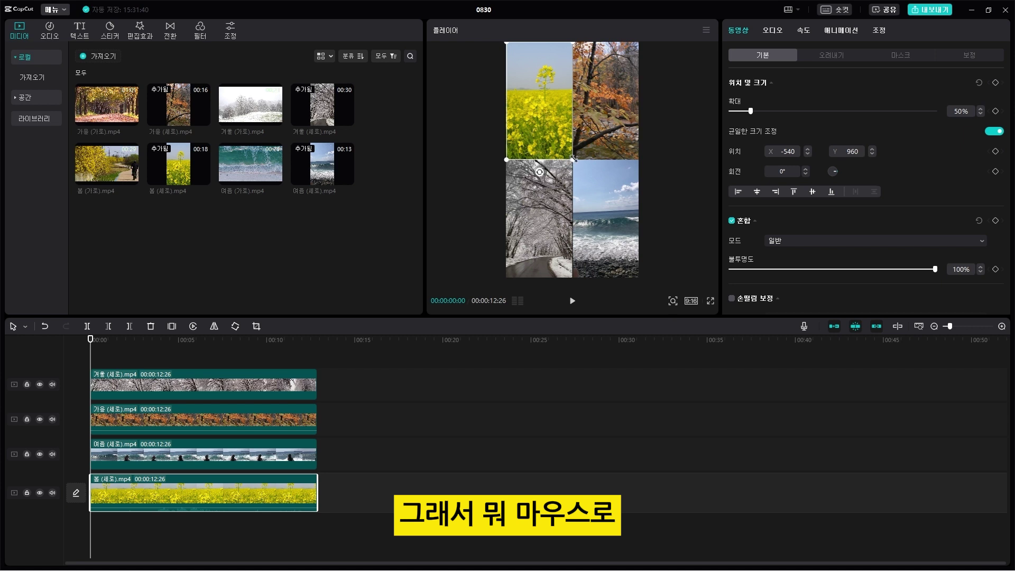
- Try resizing and repositioning the spring clip freehand in the preview, to about 62% scale at X -557, Y 727
drag(573, 157, 610, 222)
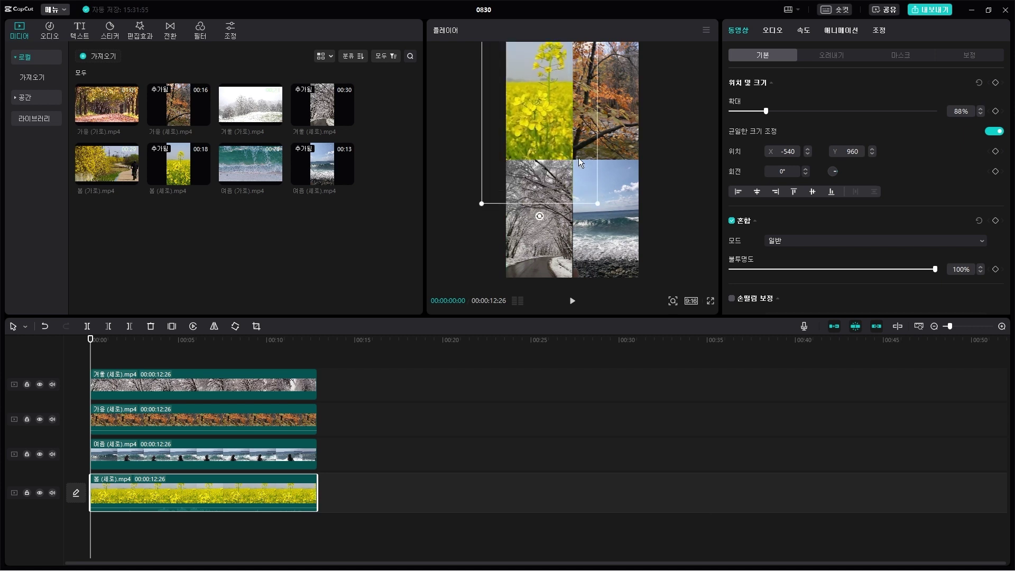
drag(539, 101, 537, 144)
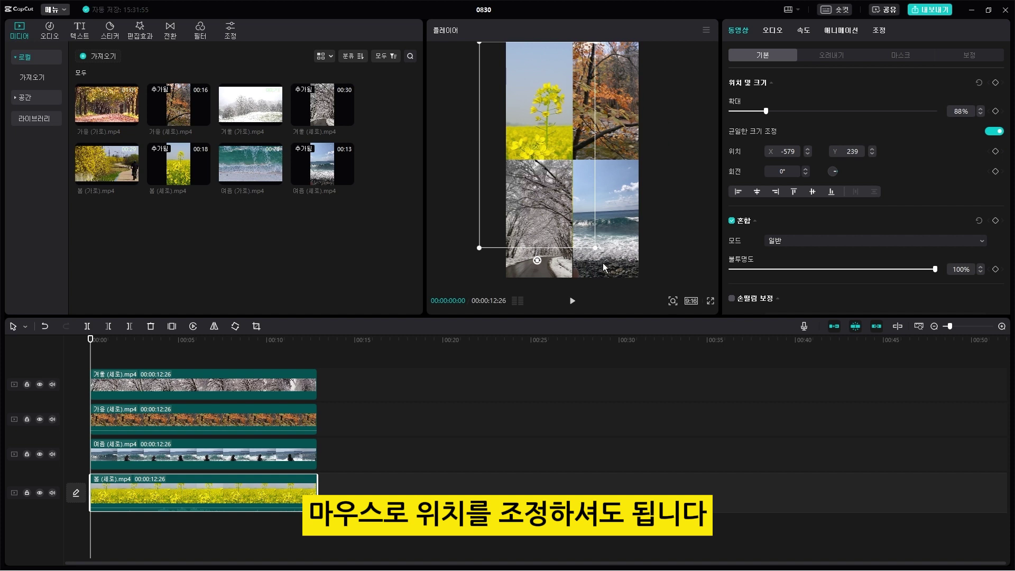
drag(595, 248, 578, 218)
drag(542, 109, 543, 78)
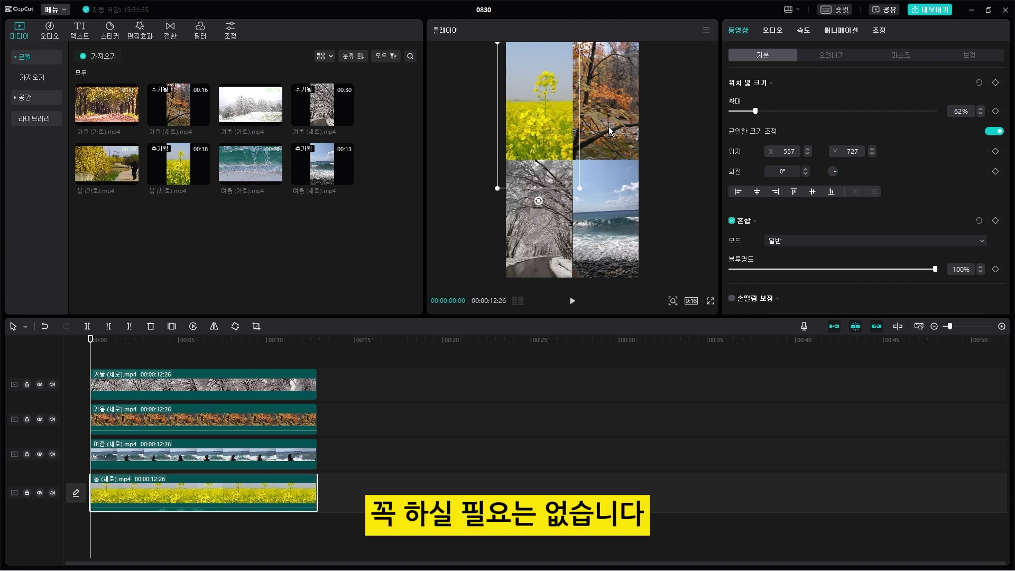
- Trim the start of the vertical summer clip to the 1-second mark
click(225, 389)
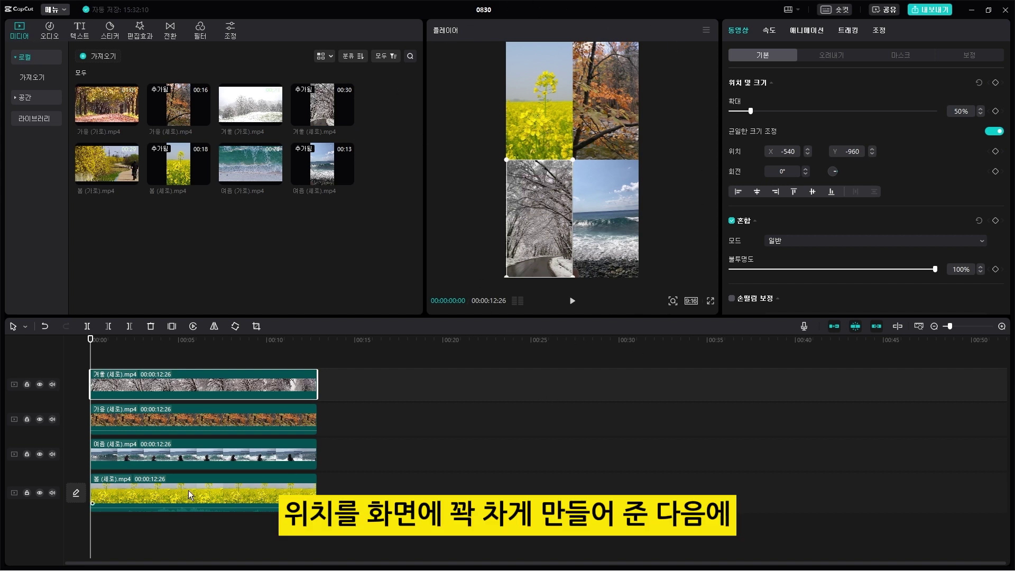
click(161, 454)
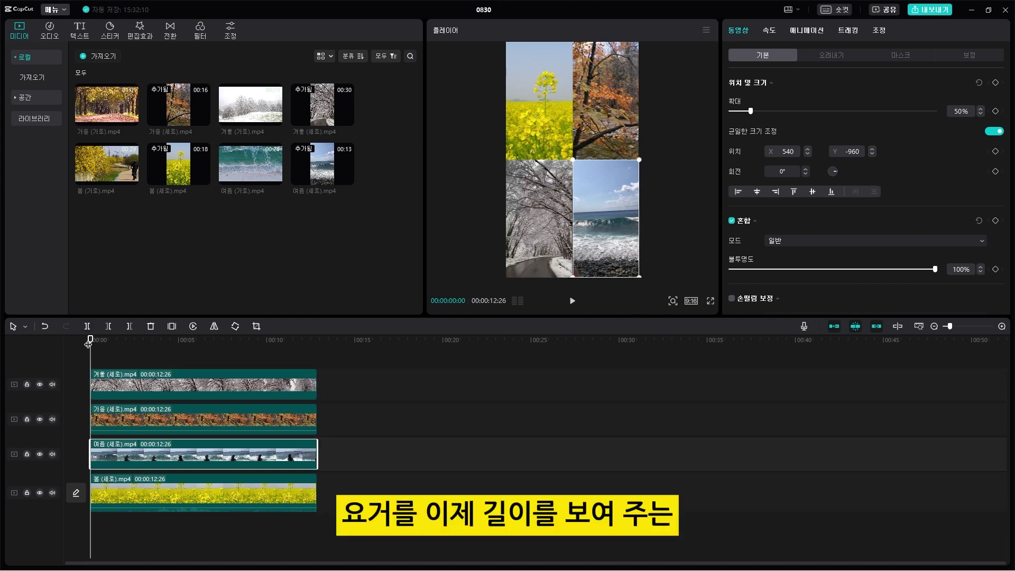
drag(89, 344, 100, 344)
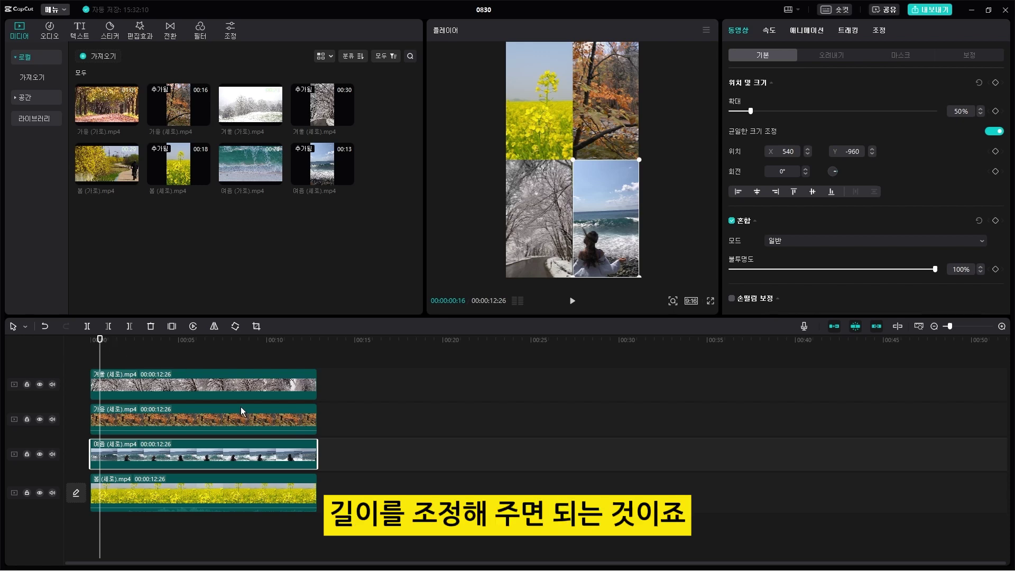
scroll(417, 436, up, 3)
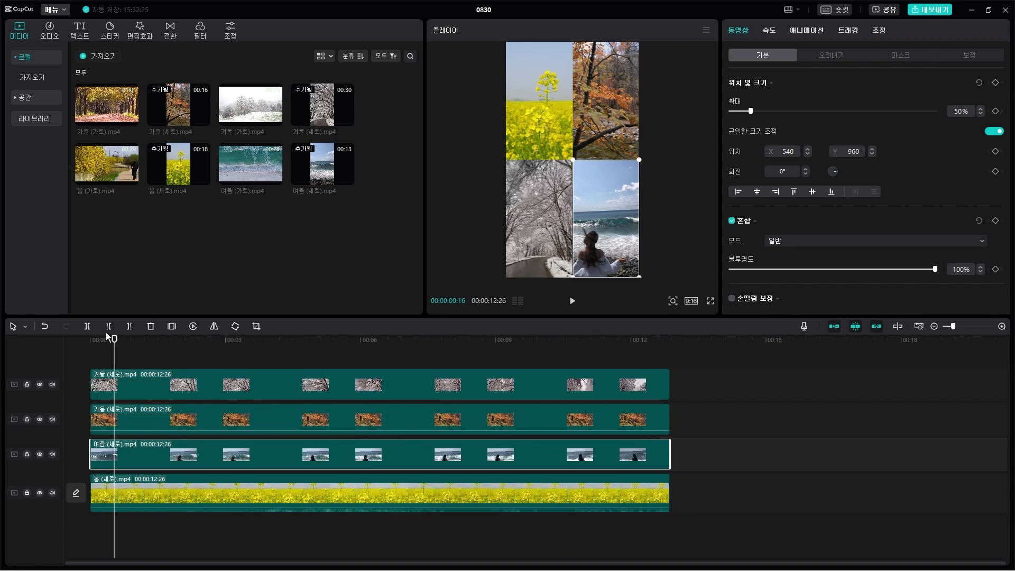
drag(115, 347, 135, 350)
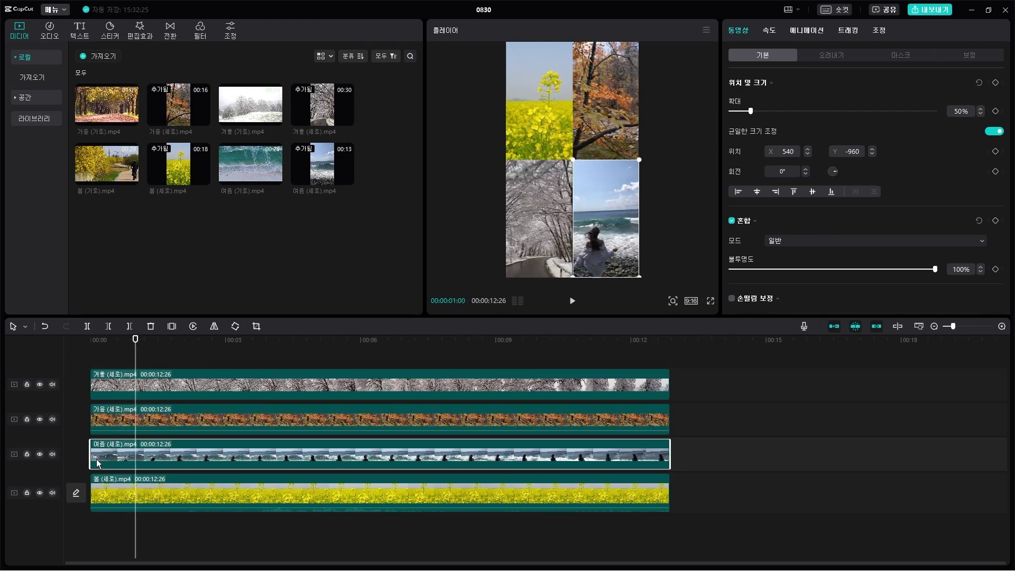
drag(88, 450, 135, 450)
- Trim the start of the vertical autumn clip to the 2-second mark and the winter clip's start to the 3-second mark
drag(136, 343, 184, 345)
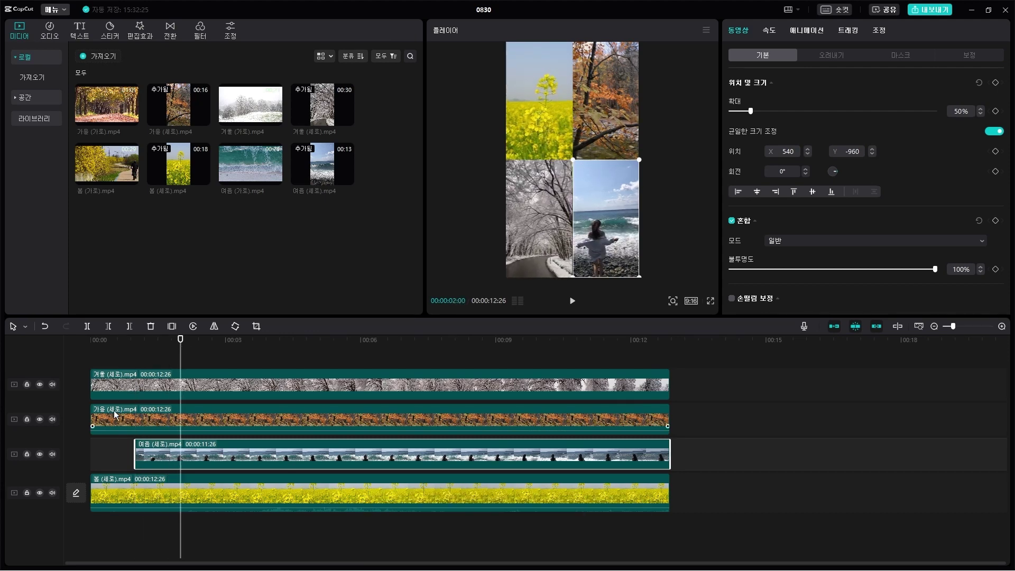
drag(100, 416, 183, 417)
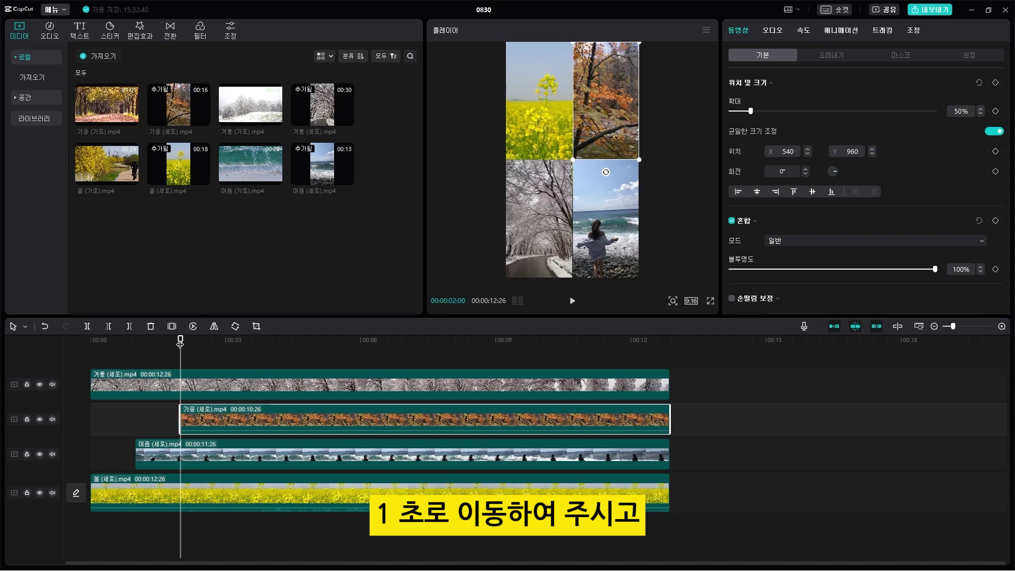
click(228, 345)
drag(228, 354, 225, 353)
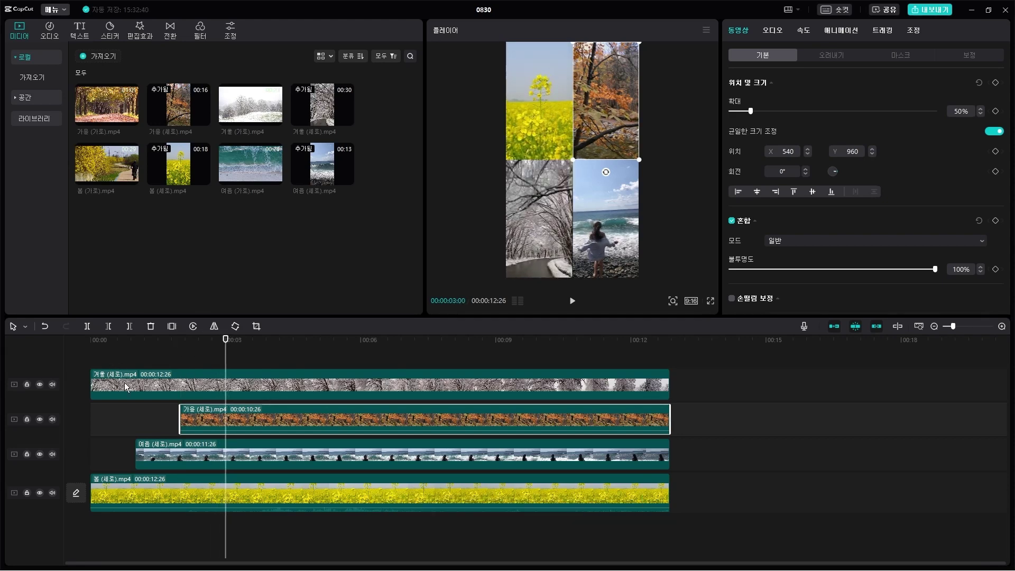
drag(93, 384, 231, 396)
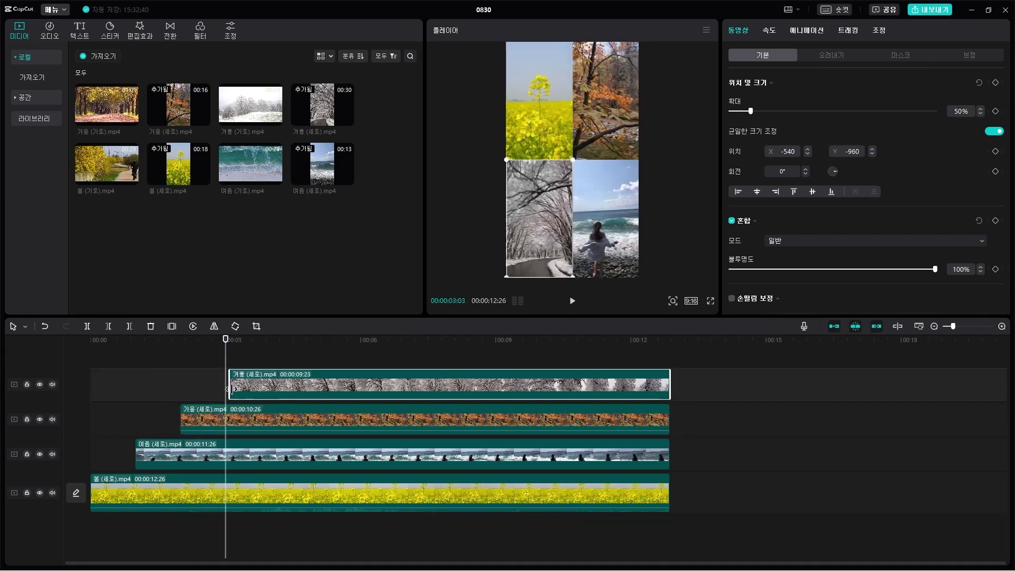
- Play the vertical split screen from the beginning to check the staggered clip entries, and clear the clip selection
key(Home)
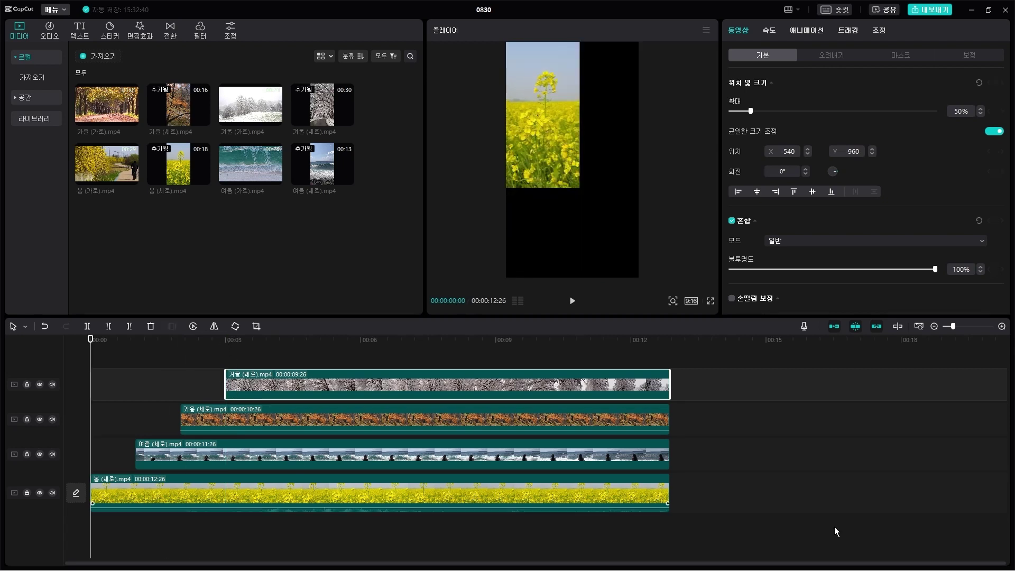
click(572, 301)
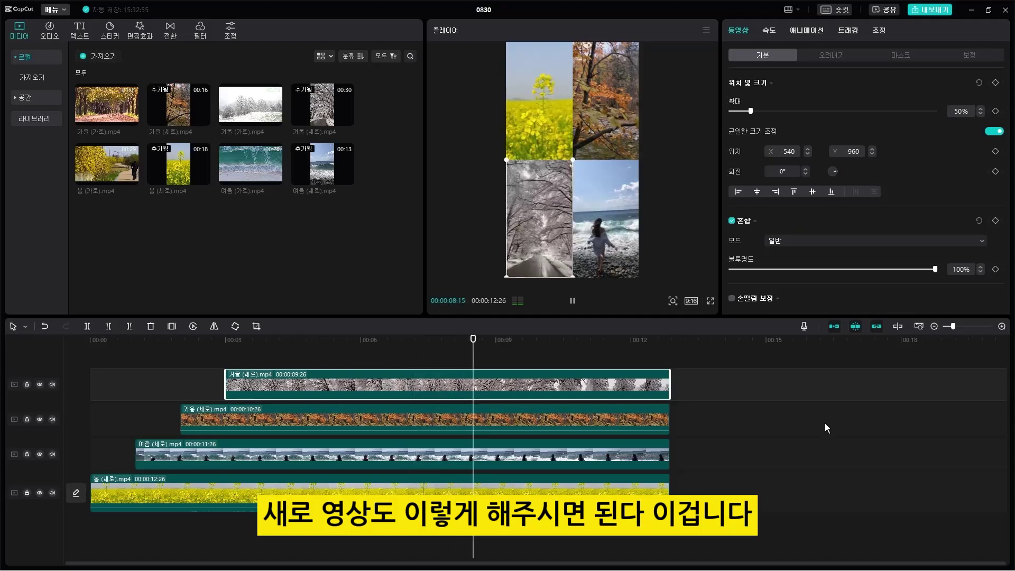
click(703, 381)
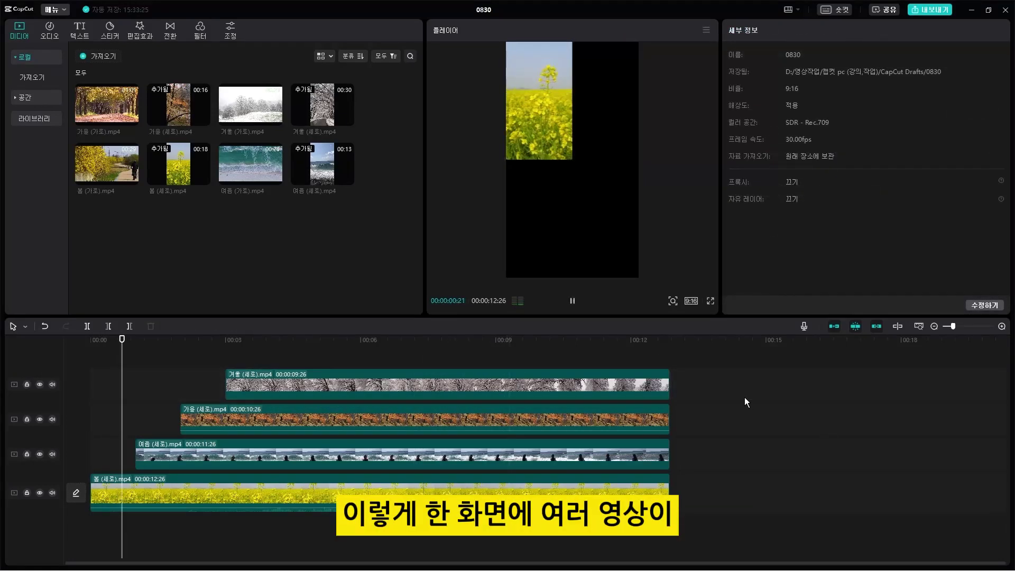